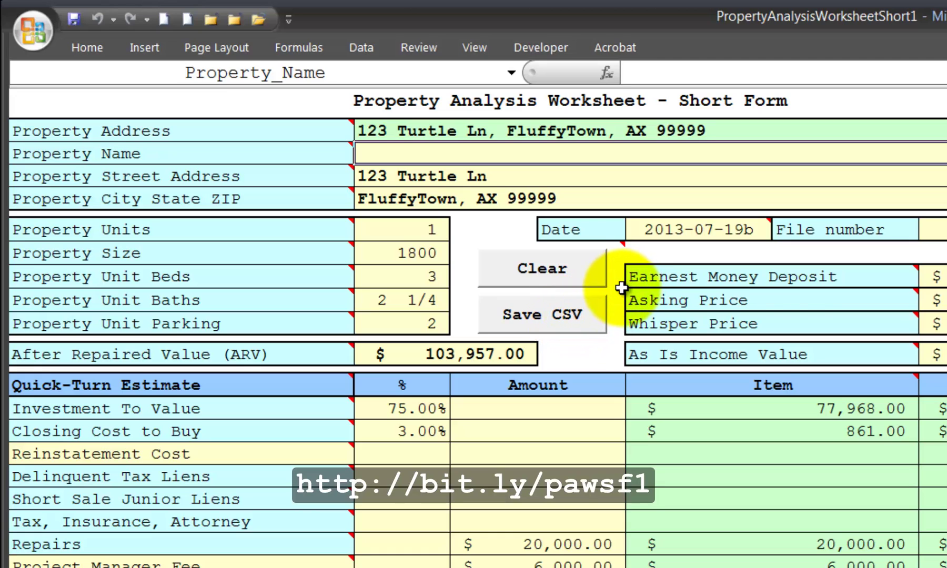
# - Scroll to the Cash on Cash Return block showing the $67,572.00 total return at 29.77%
pyautogui.moveTo(619, 292)
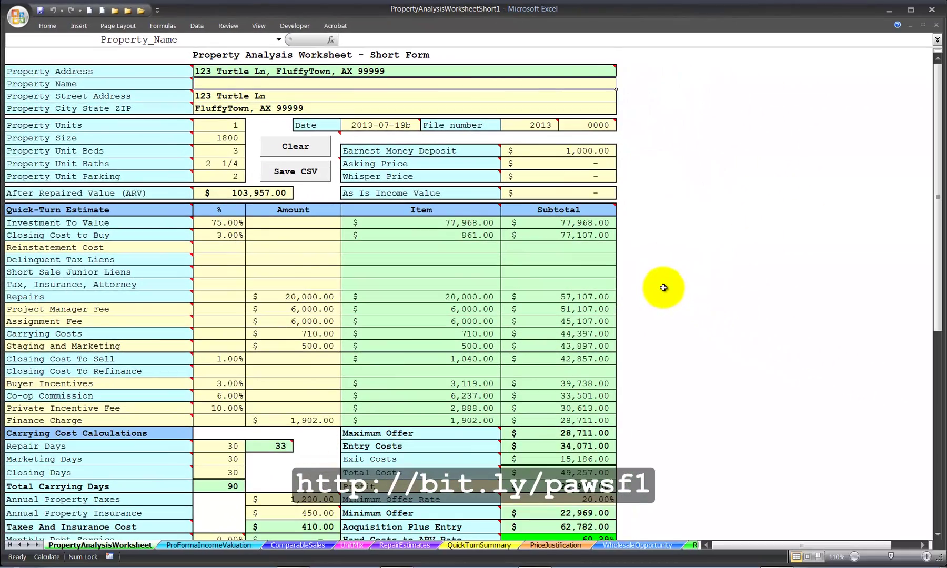
pyautogui.scroll(-6, 663, 288)
pyautogui.scroll(-4, 663, 288)
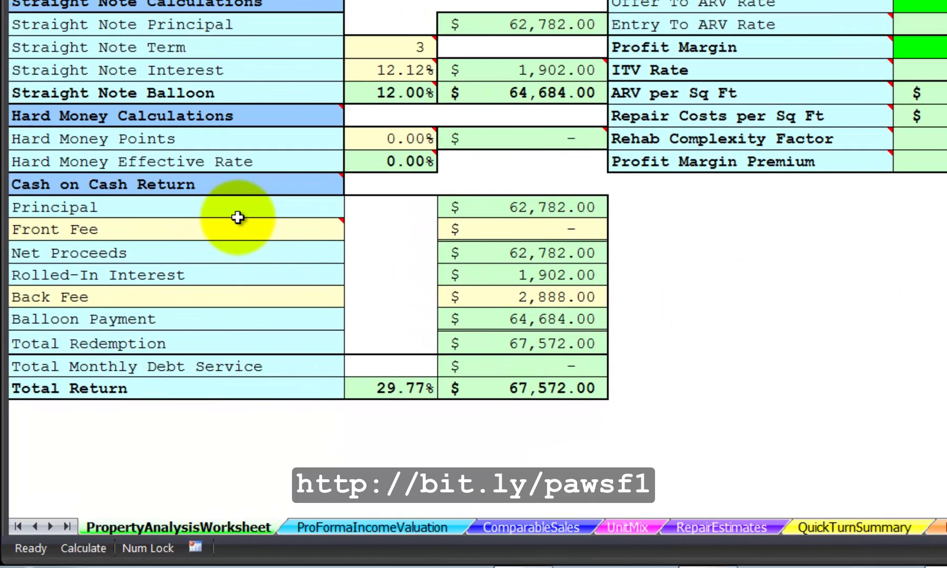
pyautogui.moveTo(32, 184)
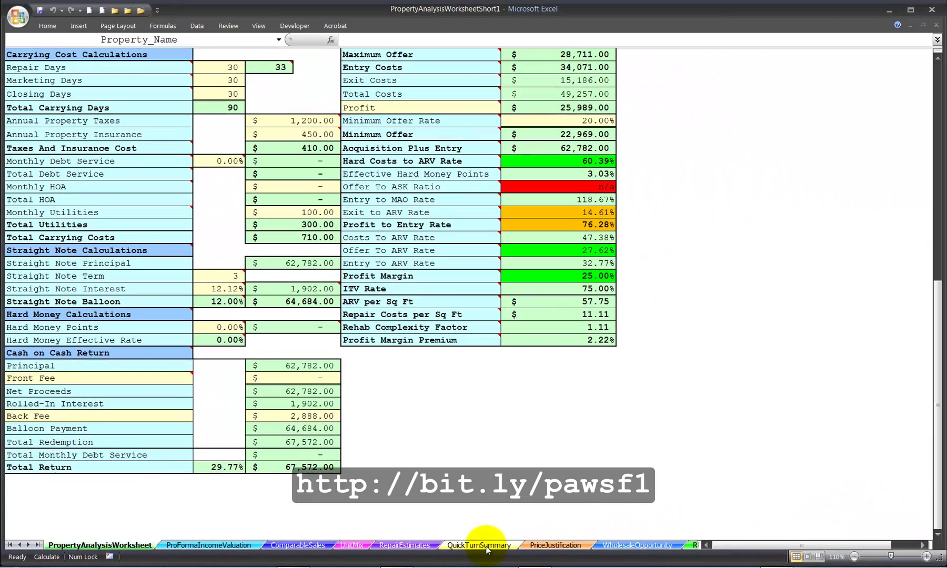
pyautogui.click(480, 545)
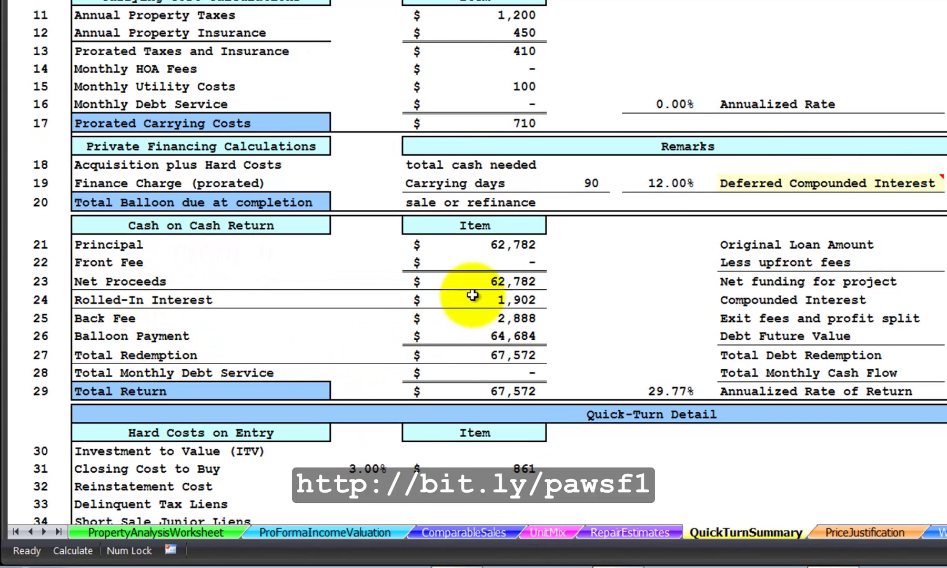
pyautogui.click(937, 532)
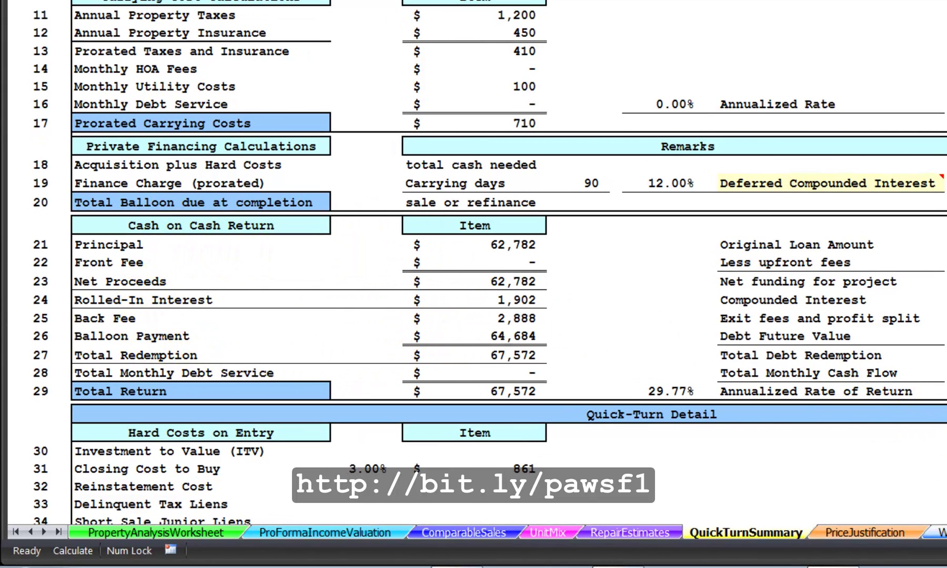
pyautogui.scroll(-2, 628, 393)
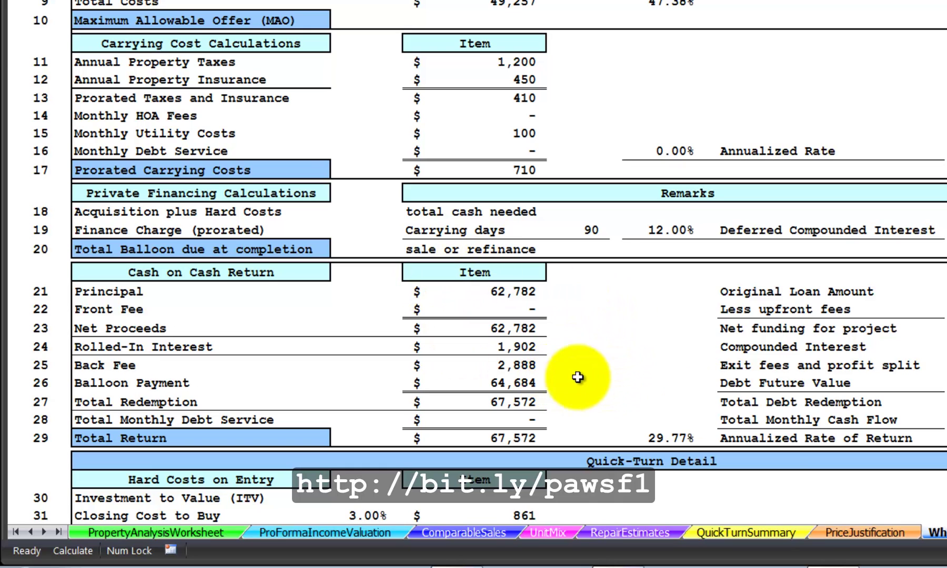
pyautogui.click(765, 533)
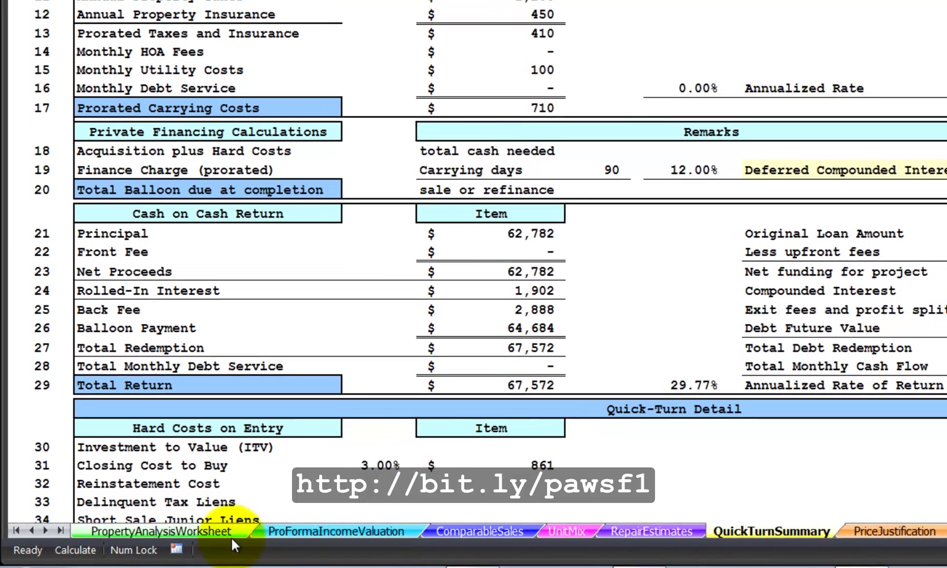
pyautogui.click(231, 534)
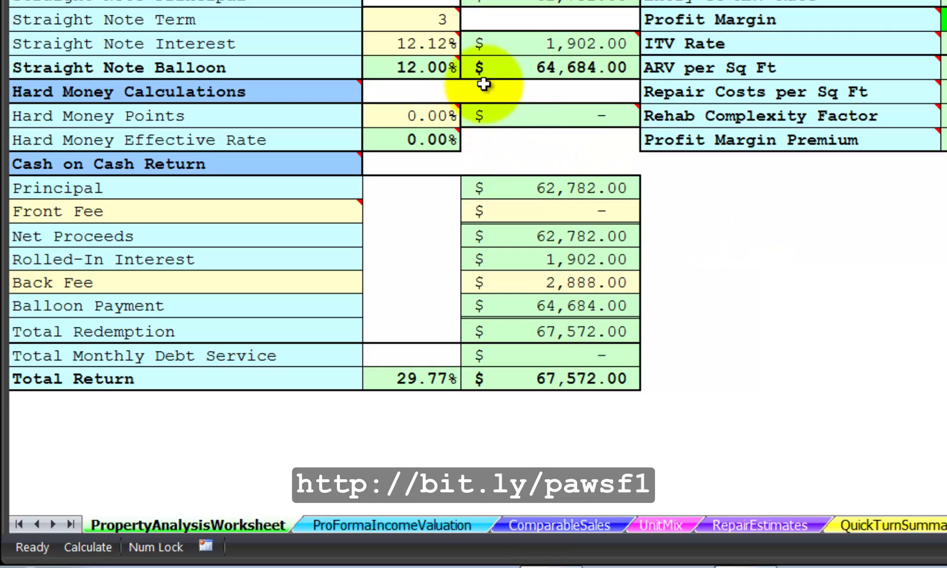
pyautogui.moveTo(389, 45)
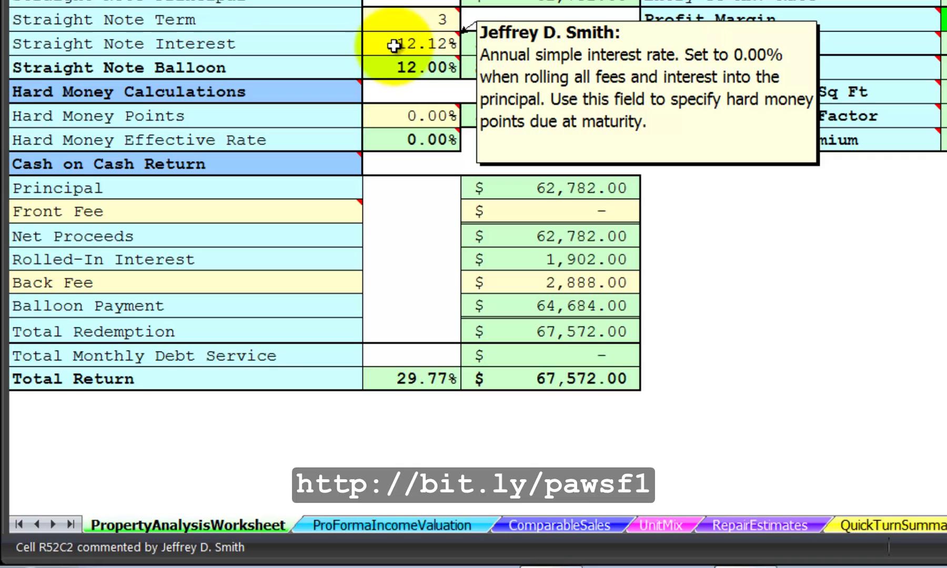
pyautogui.moveTo(391, 69)
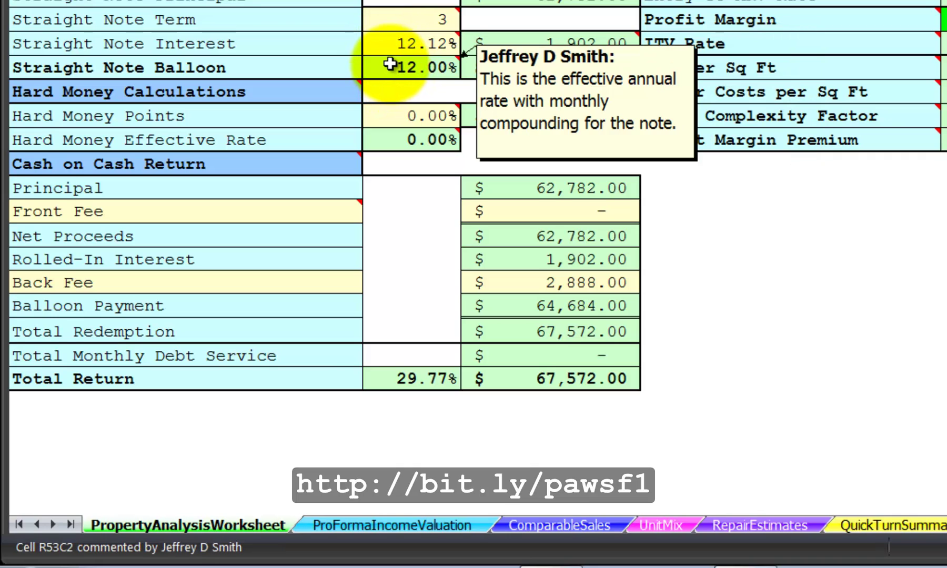
pyautogui.moveTo(530, 51)
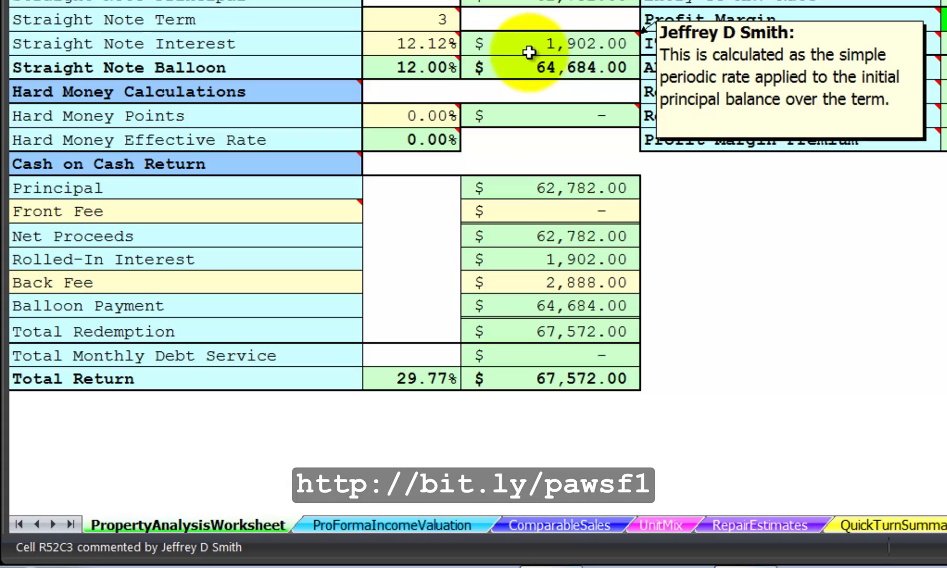
pyautogui.scroll(2, 530, 51)
pyautogui.scroll(7, 524, 64)
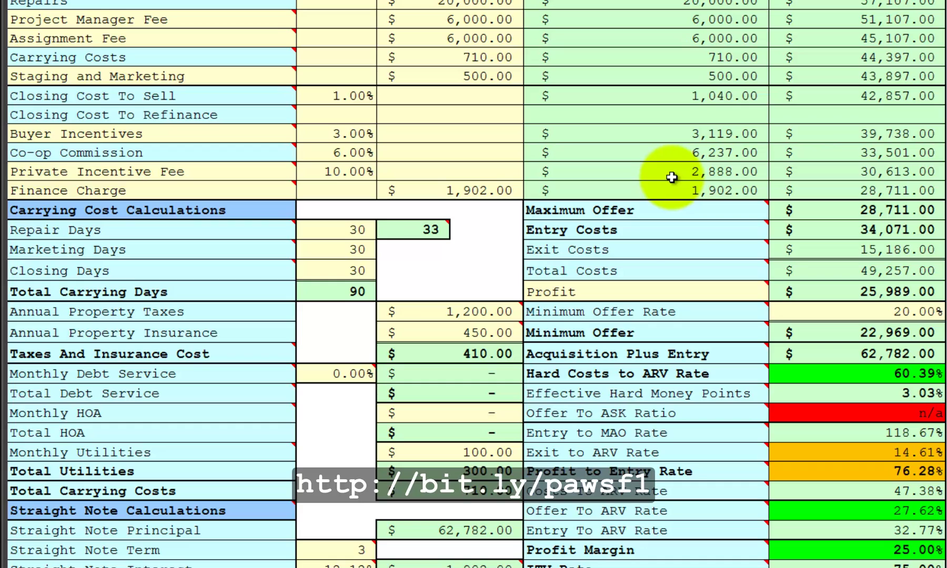
pyautogui.click(673, 170)
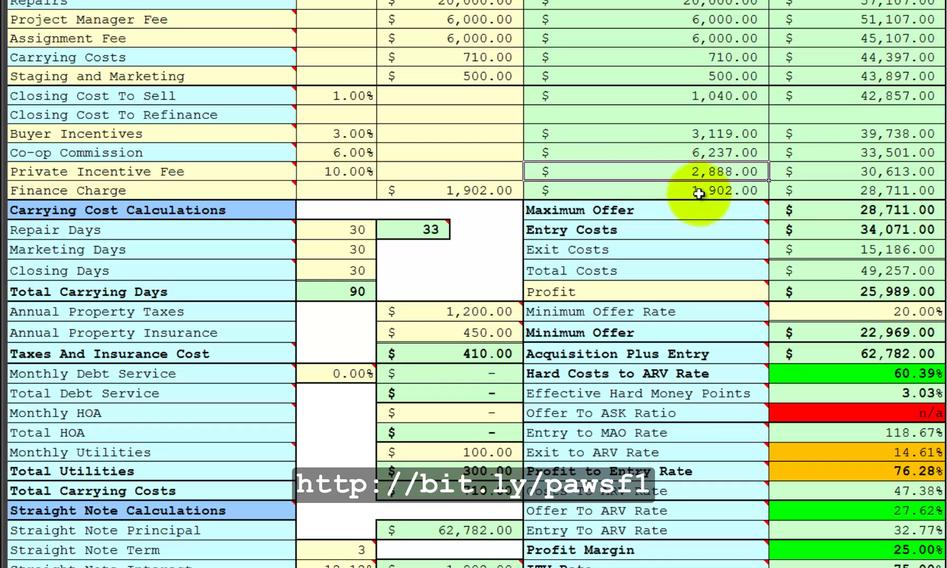
pyautogui.click(820, 291)
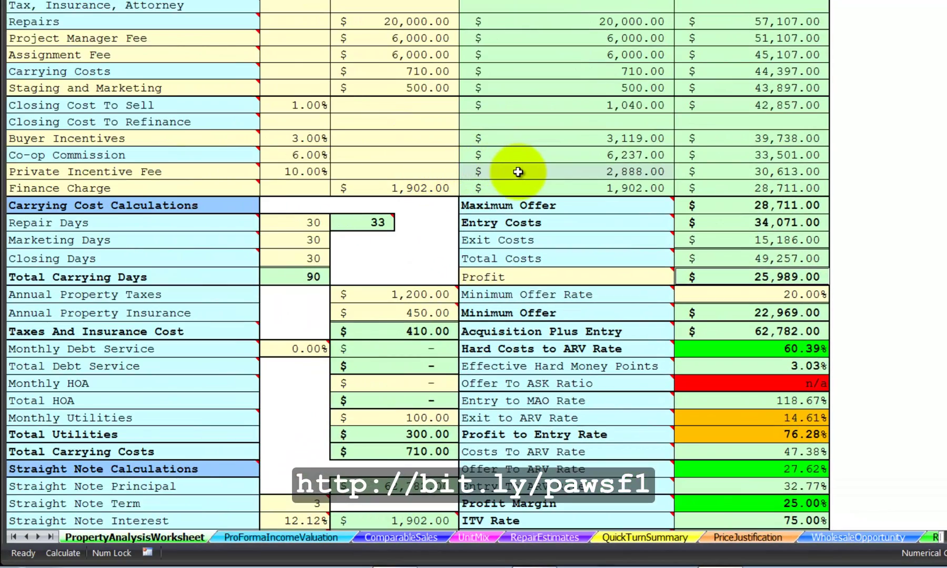
pyautogui.scroll(-6, 447, 192)
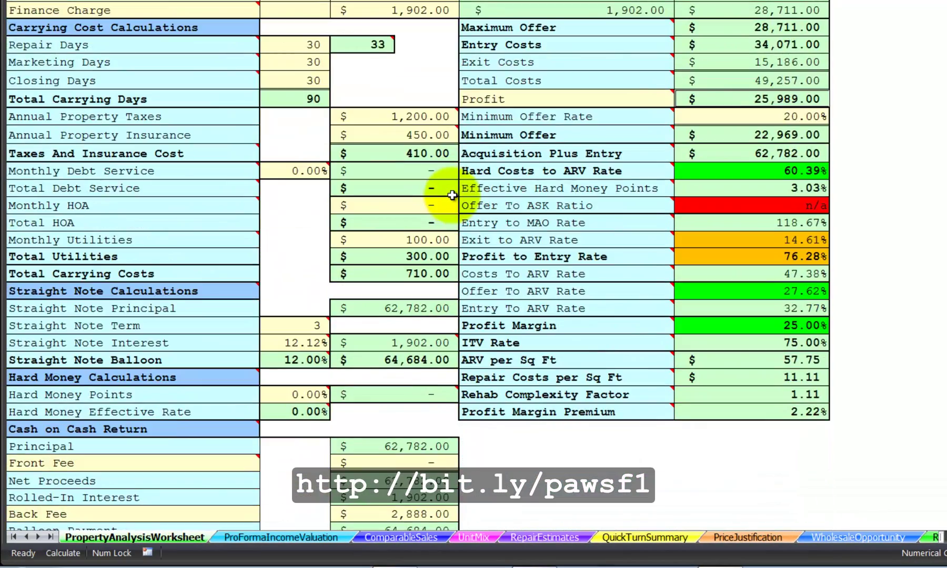
pyautogui.moveTo(460, 206)
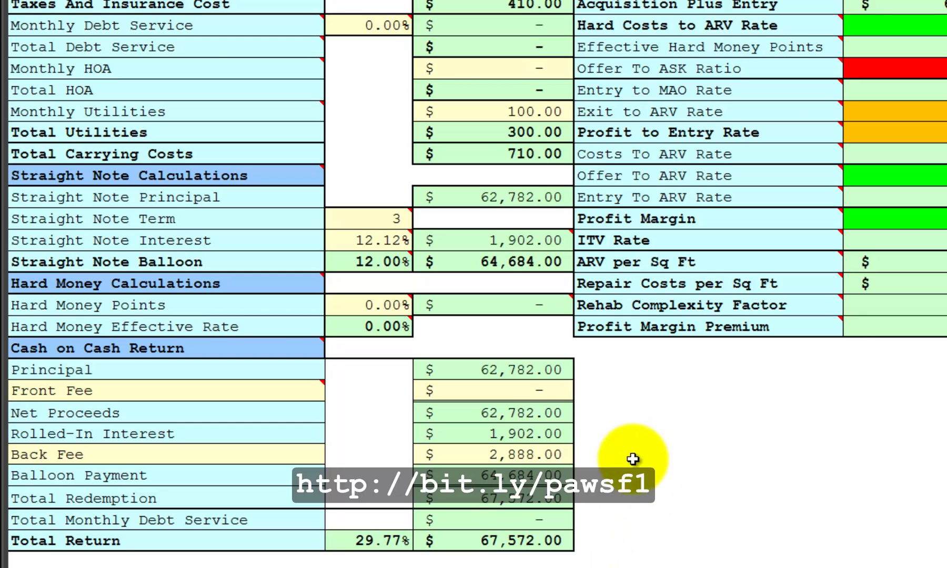
# - Change the Assignment Fee amount from 6,000.00 to 4,000.00
pyautogui.scroll(4, 633, 460)
pyautogui.scroll(4, 633, 459)
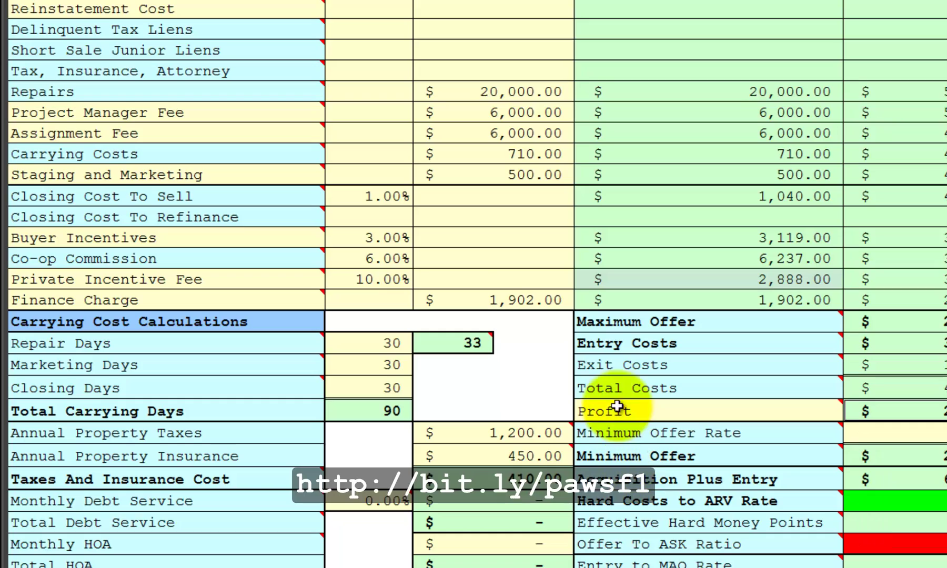
pyautogui.click(478, 133)
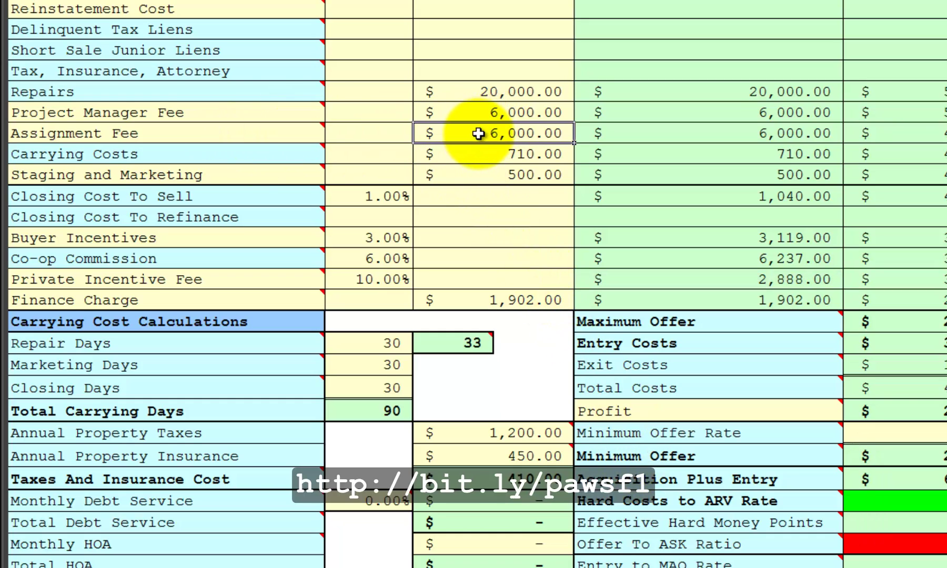
pyautogui.write('4000')
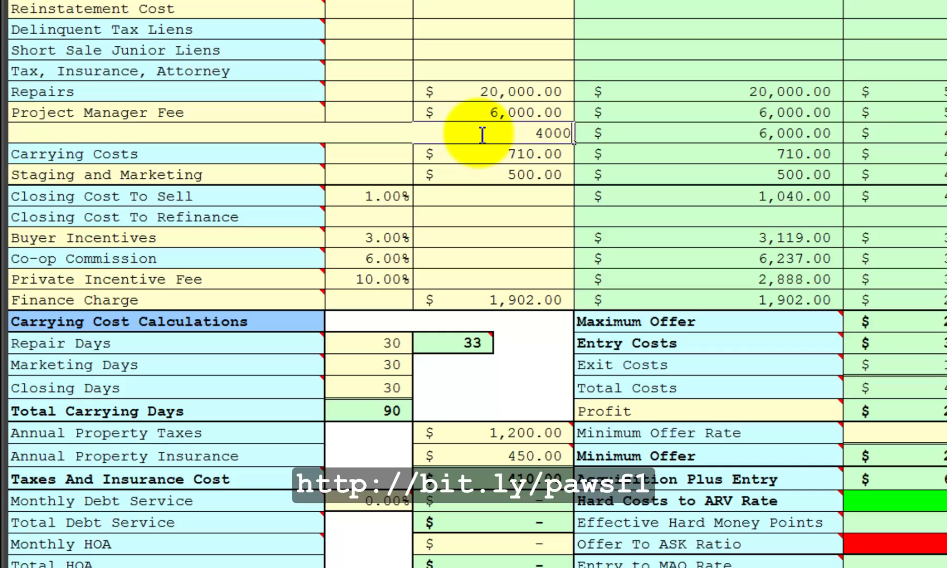
pyautogui.press('Return')
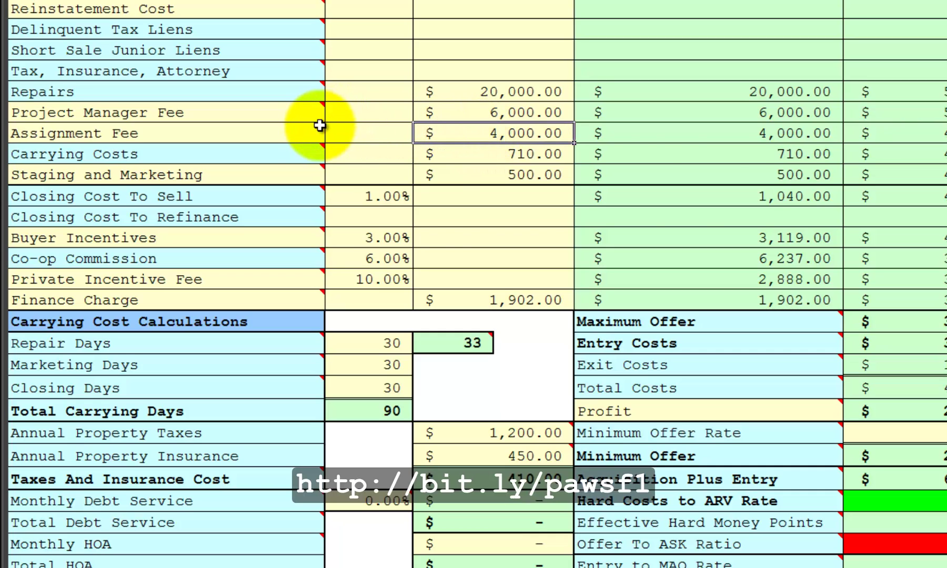
# - Relabel that fee row as Acquisition Fee using the label cell's dropdown list
pyautogui.click(318, 129)
pyautogui.click(330, 134)
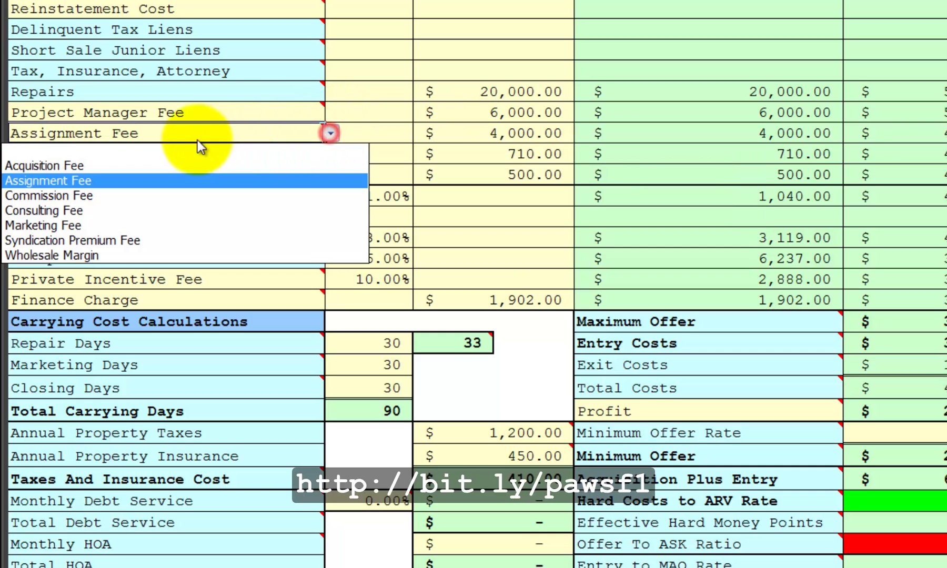
pyautogui.click(171, 166)
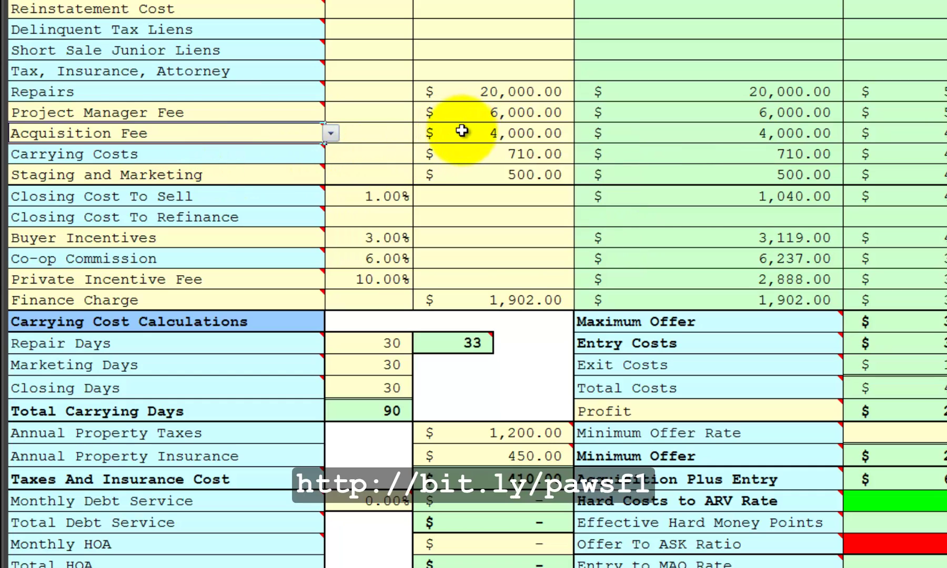
pyautogui.click(461, 131)
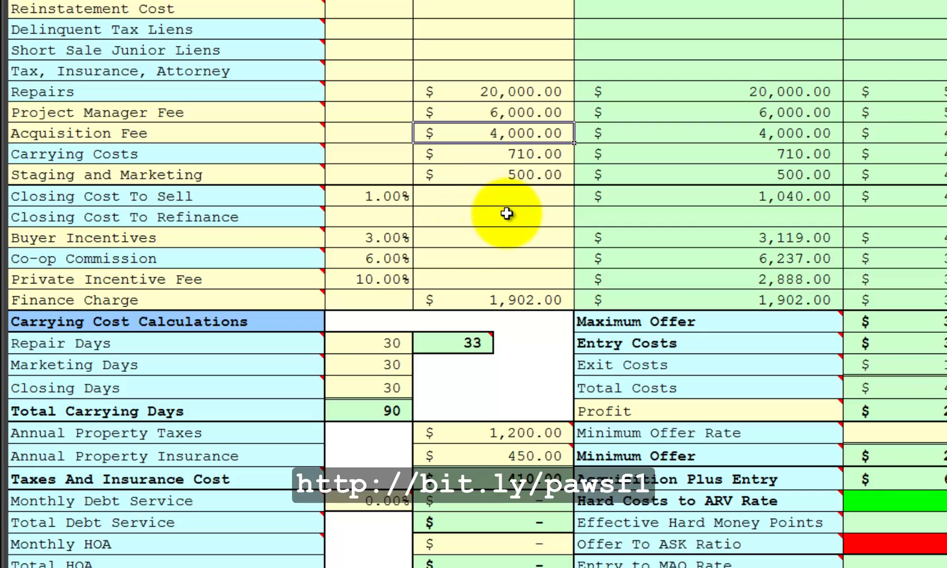
# - Link the Front Fee to the Acquisition Fee cell by formula, giving 4,000.00 and a 57.06% total return
pyautogui.scroll(-3, 507, 213)
pyautogui.scroll(-6, 509, 215)
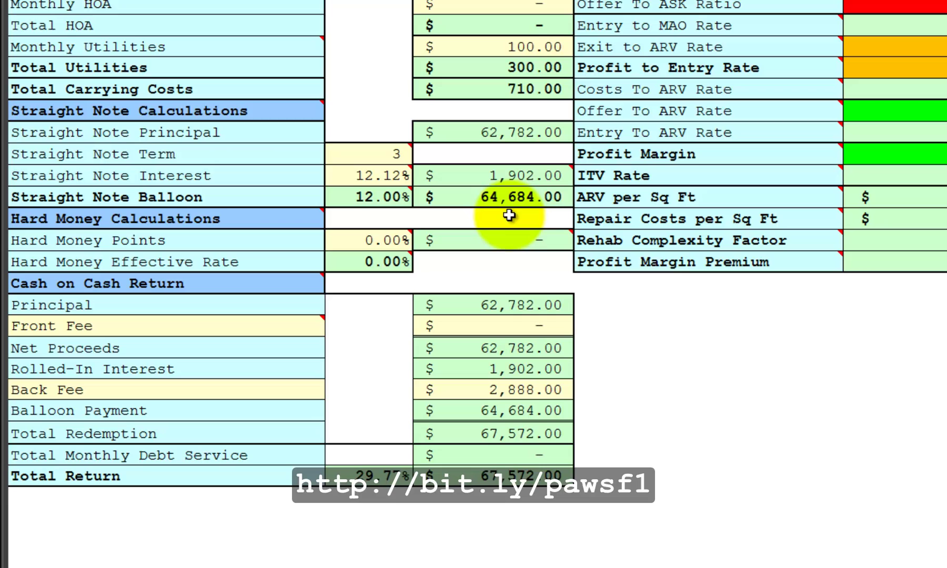
pyautogui.click(461, 328)
pyautogui.write('=')
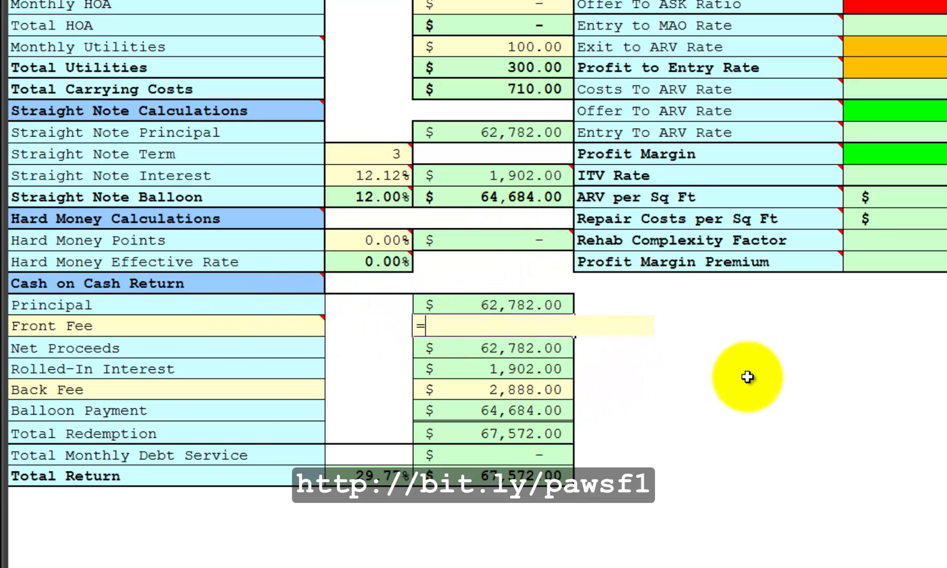
pyautogui.scroll(9, 749, 376)
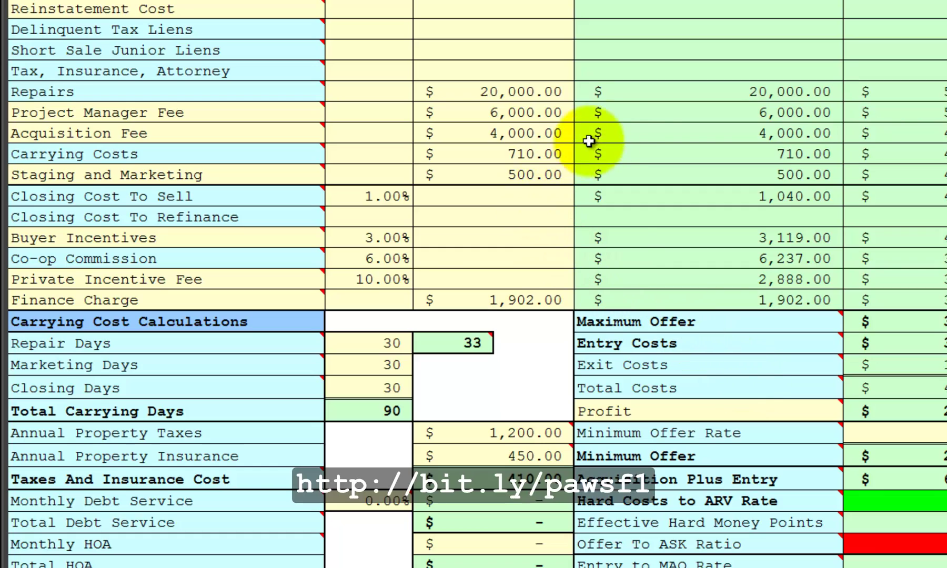
pyautogui.click(617, 131)
pyautogui.scroll(-4, 616, 132)
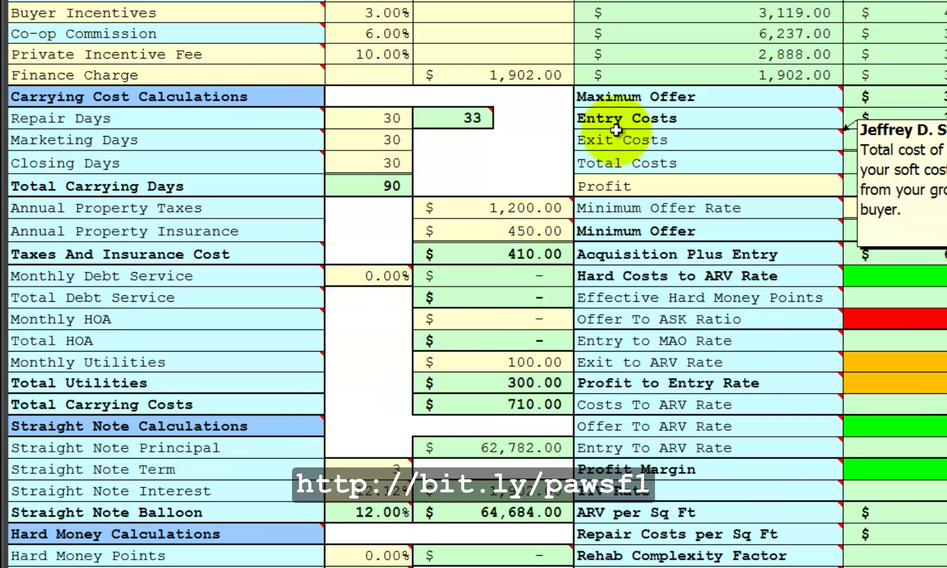
pyautogui.moveTo(689, 451)
pyautogui.scroll(-4, 689, 451)
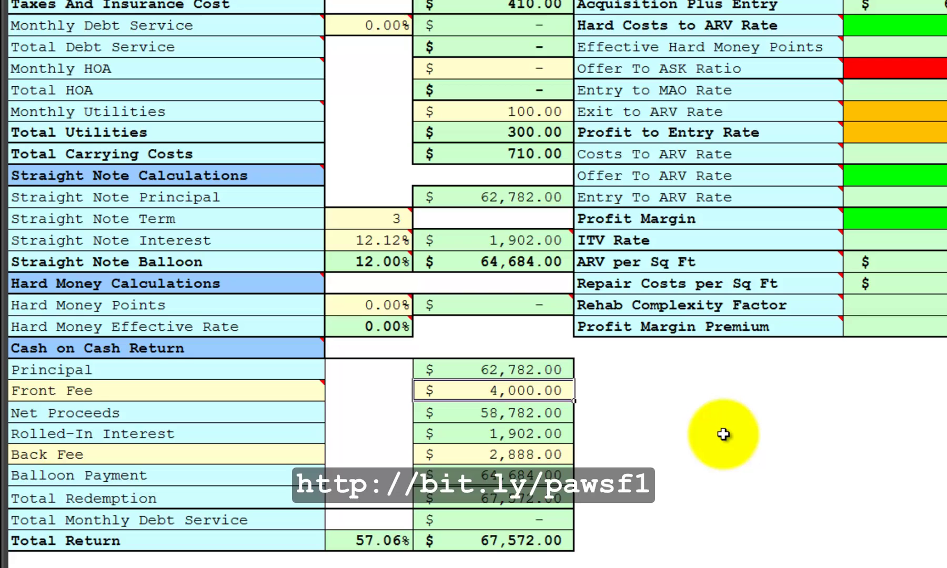
pyautogui.click(299, 390)
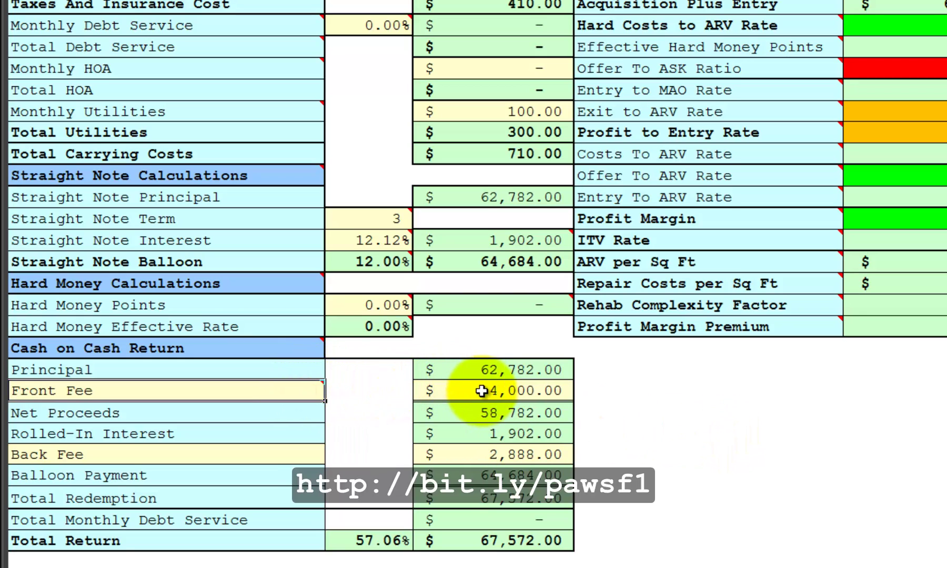
pyautogui.click(481, 390)
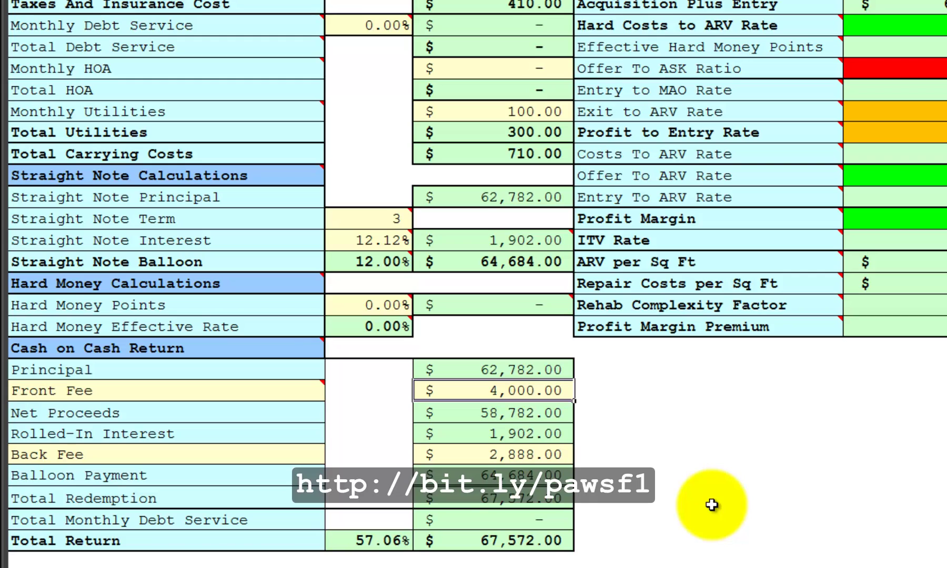
# - Set the Straight Note Interest, Front Fee and Back Fee to 0
pyautogui.click(347, 239)
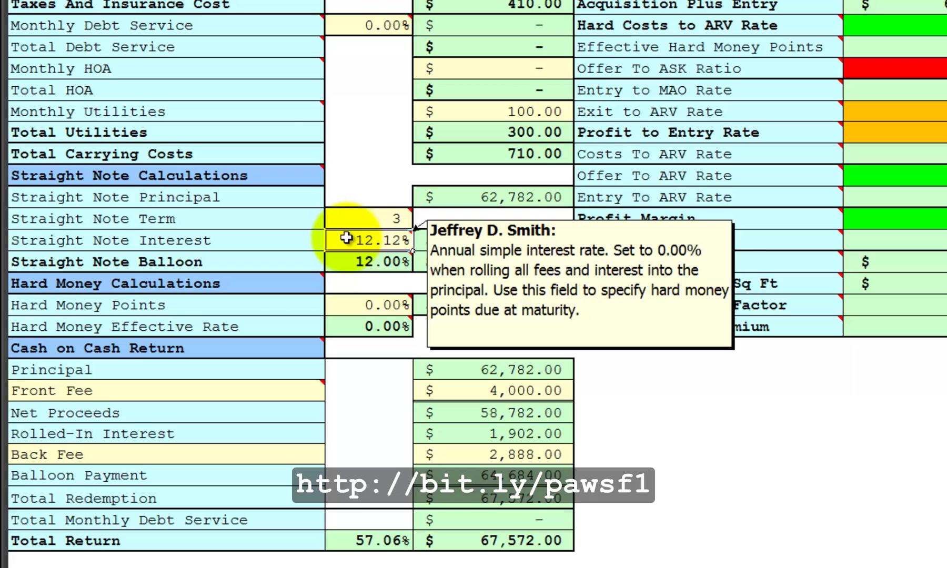
pyautogui.write('0')
pyautogui.click(519, 398)
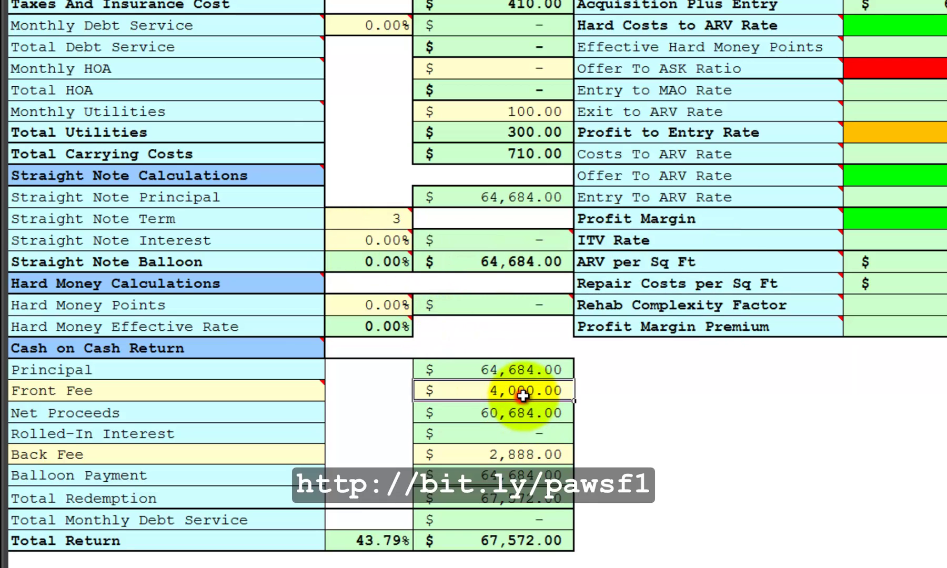
pyautogui.write('0')
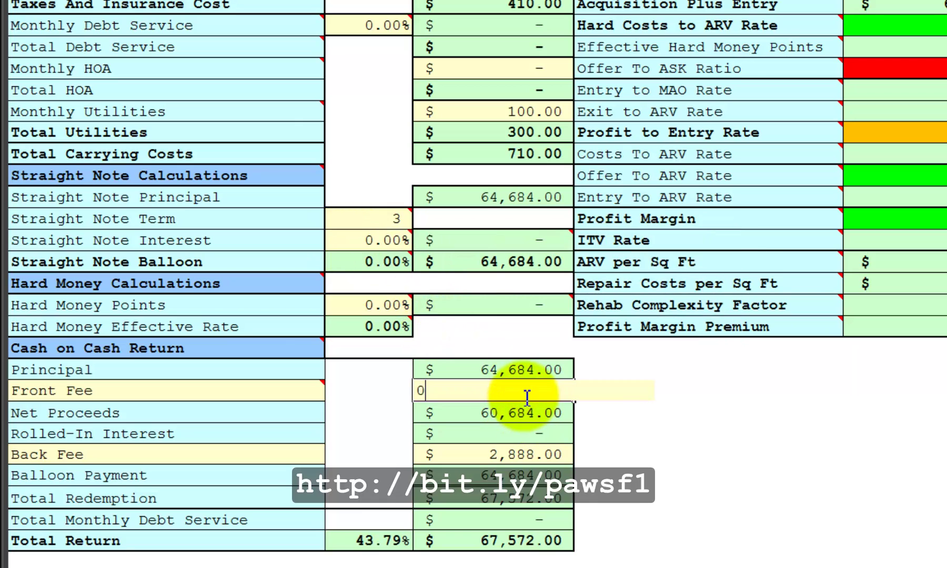
pyautogui.click(476, 453)
pyautogui.write('0')
pyautogui.press('Return')
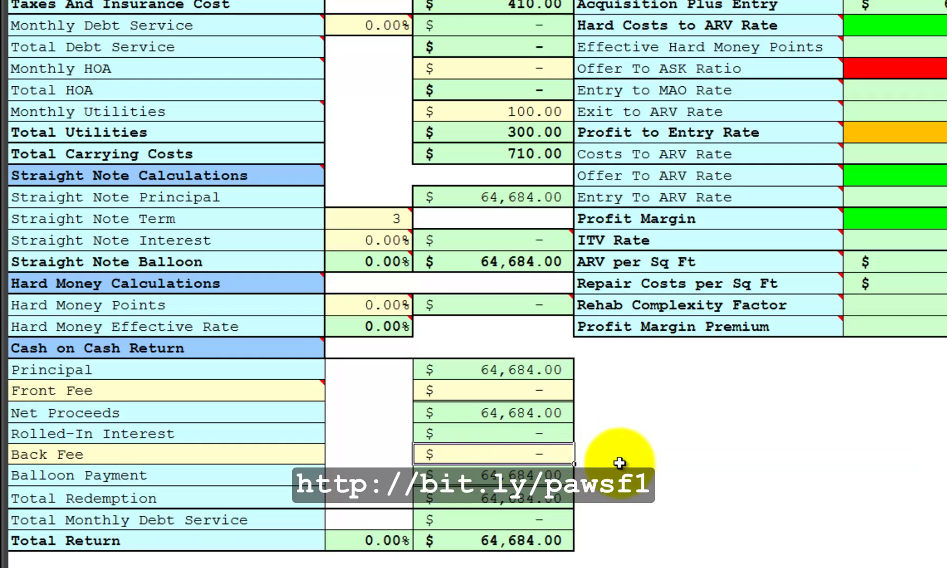
# - Clear the Private Incentive Fee rate, Acquisition Fee amount and Finance Charge amount
pyautogui.scroll(6, 619, 463)
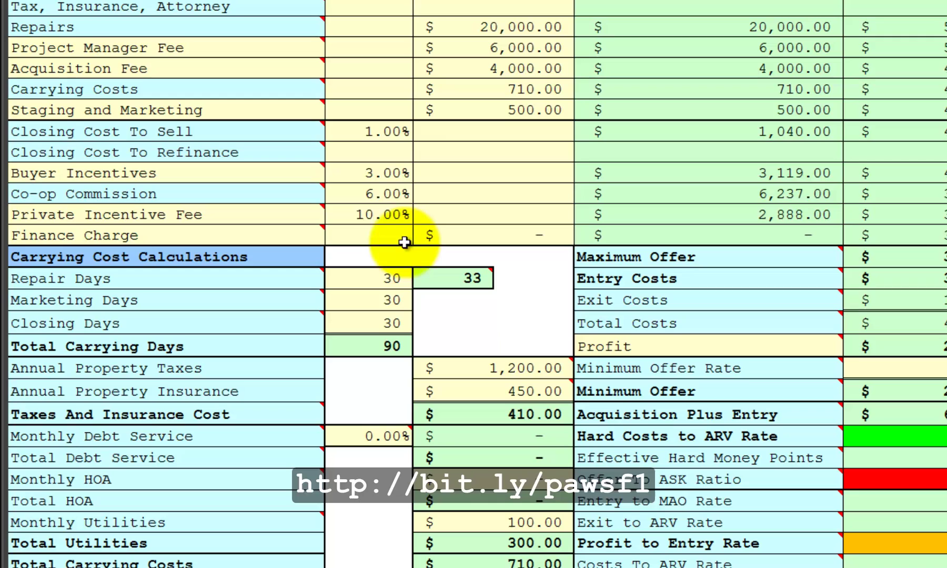
pyautogui.click(380, 215)
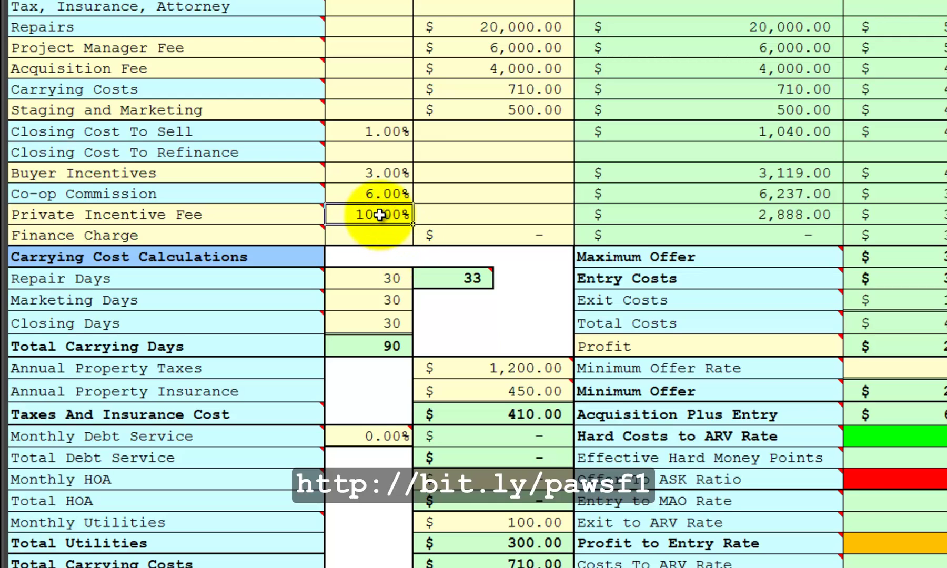
pyautogui.press('Delete')
pyautogui.click(471, 69)
pyautogui.press('Delete')
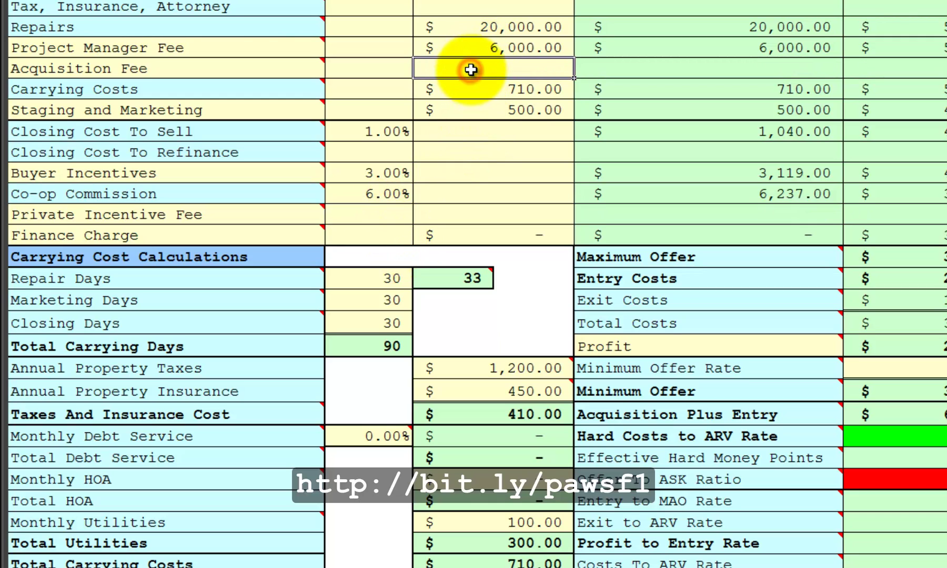
pyautogui.click(488, 228)
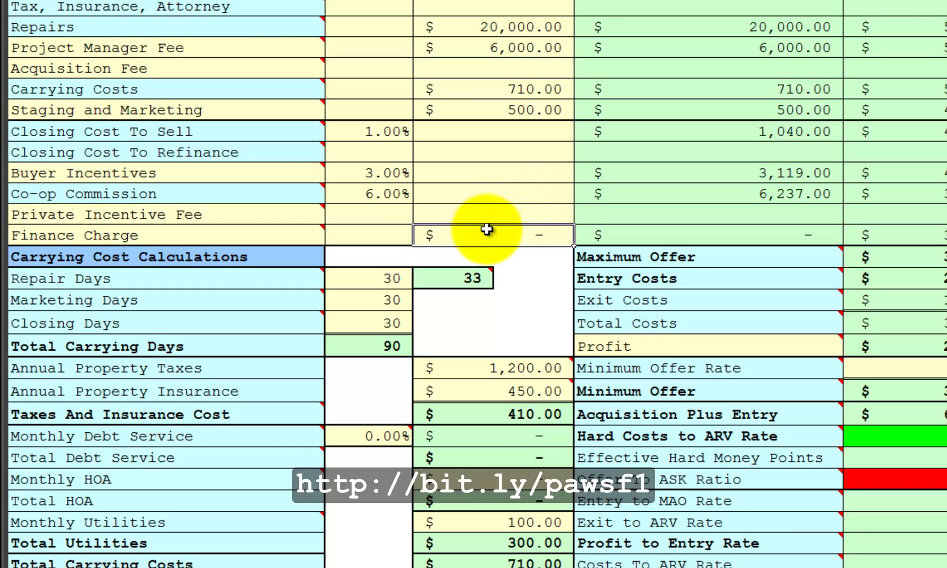
pyautogui.press('Delete')
pyautogui.scroll(-3, 490, 227)
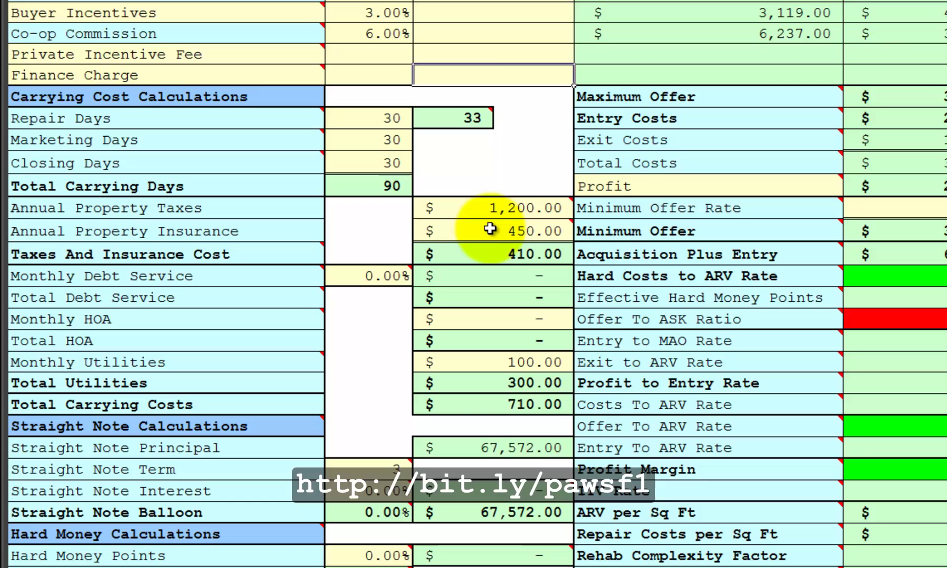
pyautogui.click(360, 279)
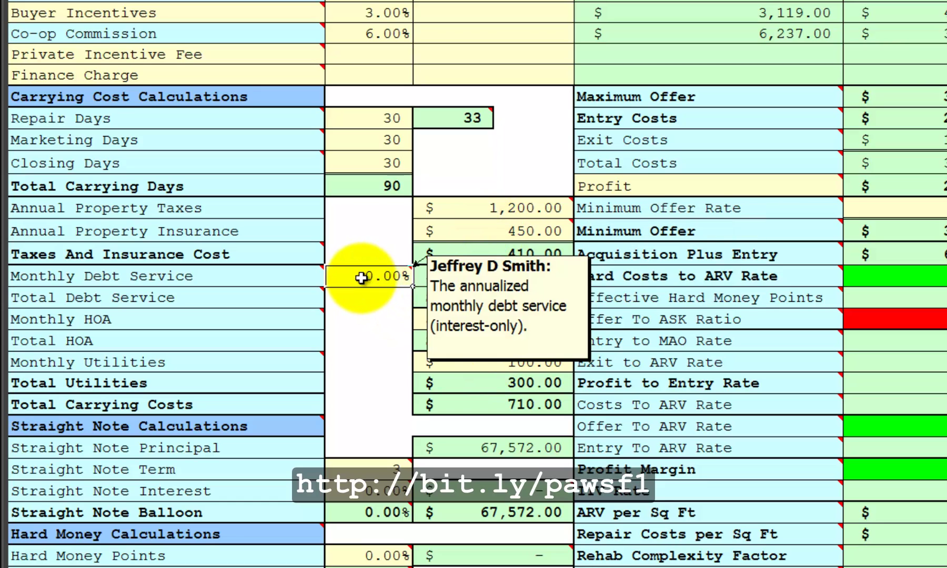
pyautogui.write('14')
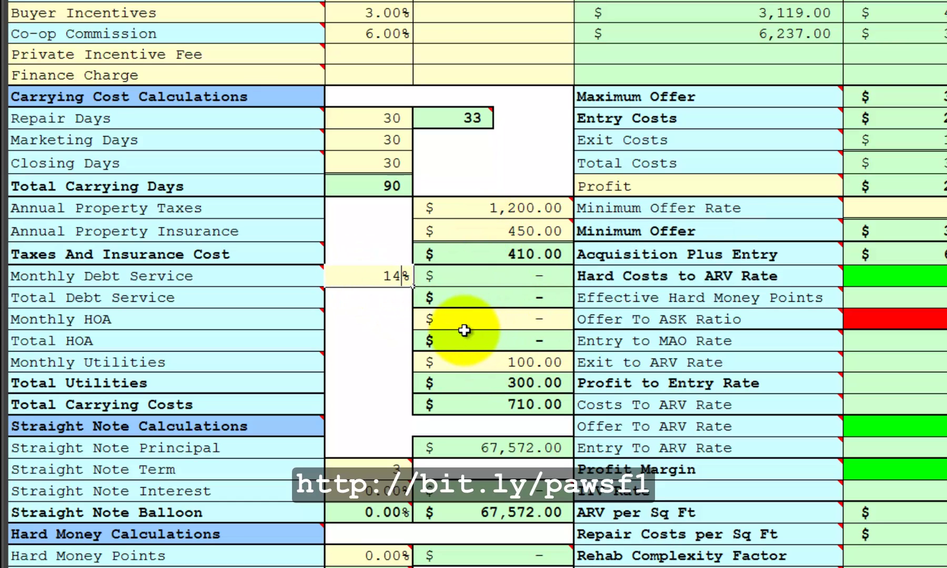
pyautogui.press('Return')
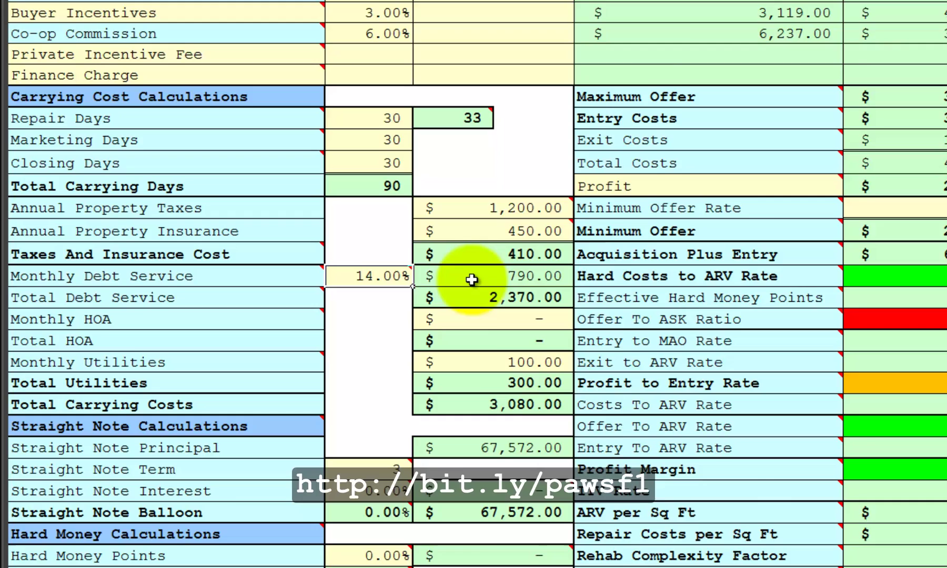
pyautogui.scroll(-4, 472, 279)
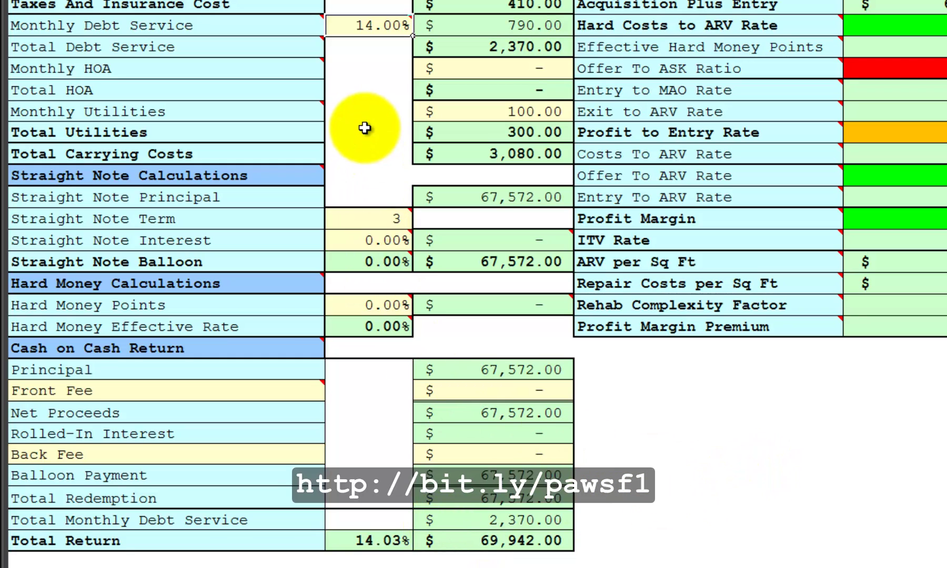
pyautogui.write('0')
# - Confirm the zero debt service rate and set the Private Incentive Fee to 25%
pyautogui.hotkey('ctrl', 'Return')
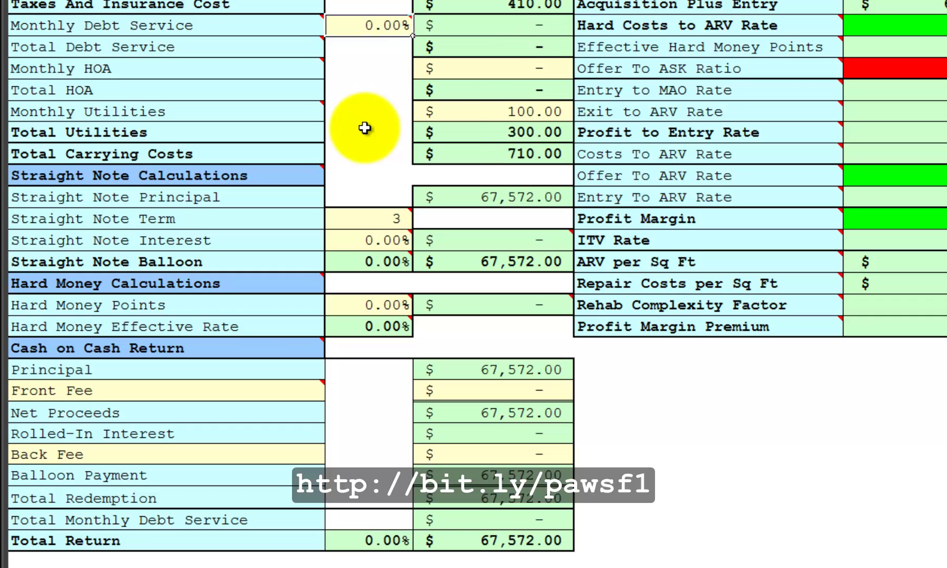
pyautogui.scroll(3, 663, 464)
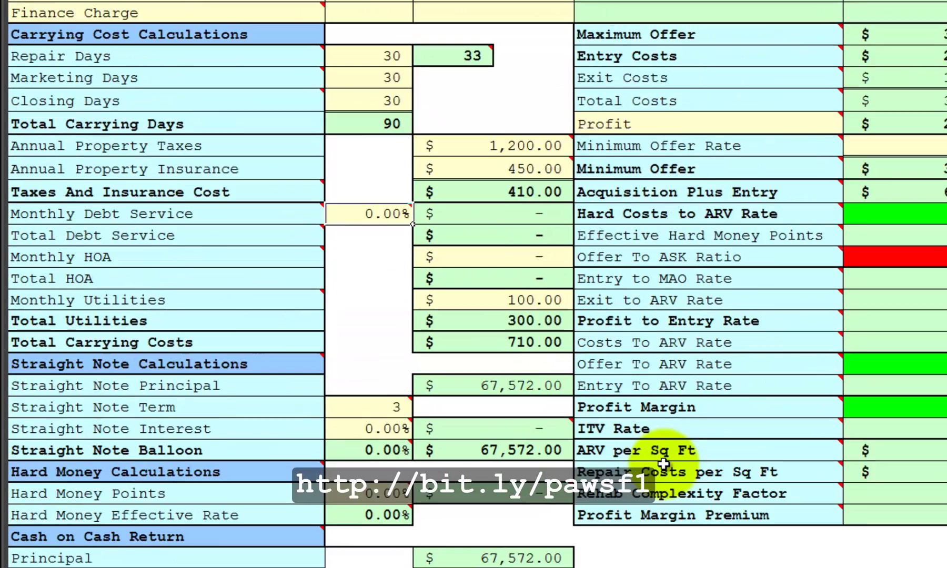
pyautogui.scroll(3, 663, 464)
pyautogui.click(382, 179)
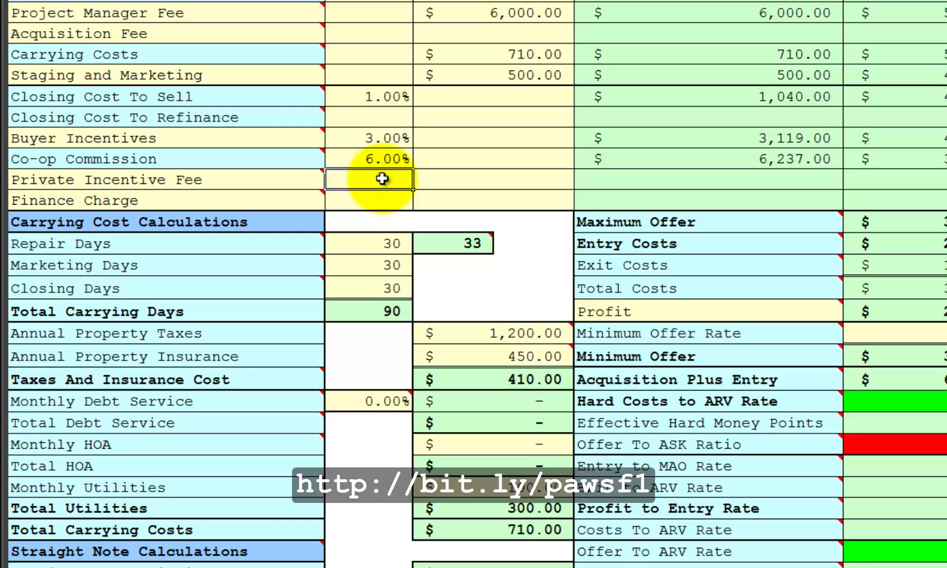
pyautogui.write('25')
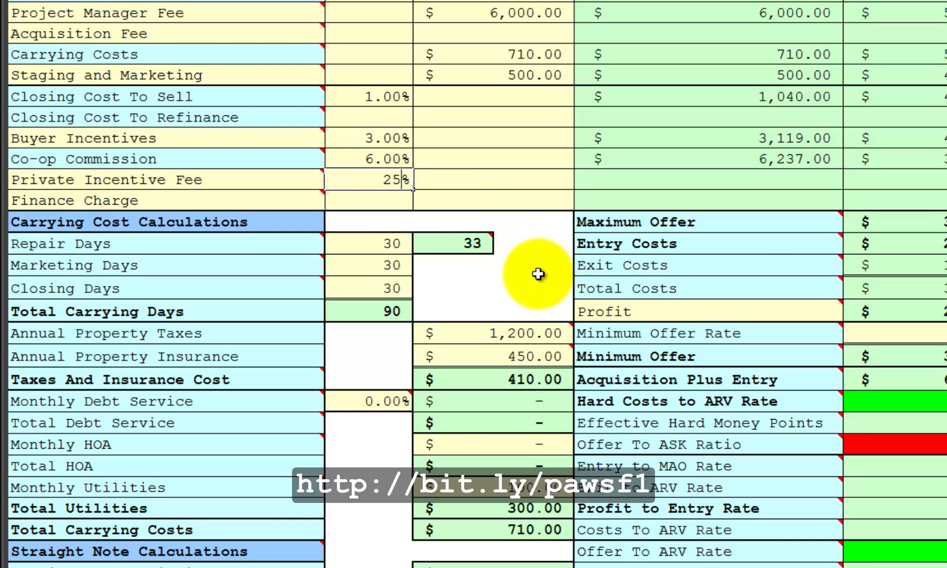
pyautogui.press('Return')
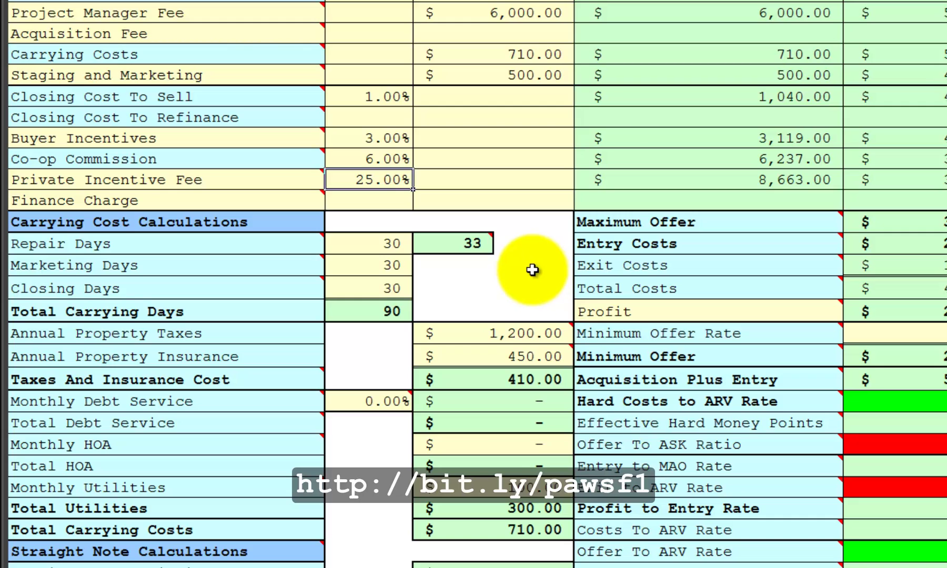
# - Check the resulting $8,663.00 Back Fee and 56.15% Total Return
pyautogui.scroll(-4, 533, 269)
pyautogui.scroll(-4, 529, 267)
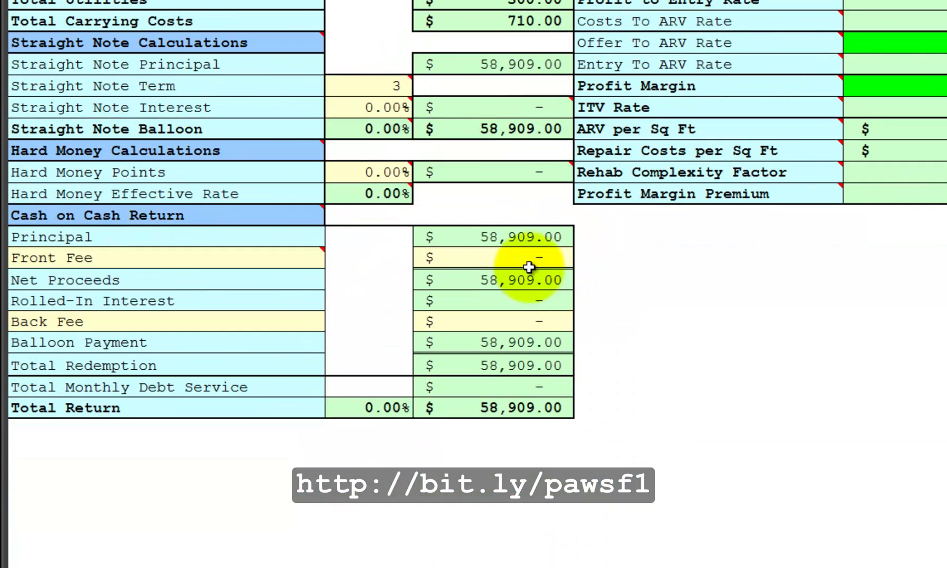
pyautogui.click(474, 316)
pyautogui.scroll(7, 653, 380)
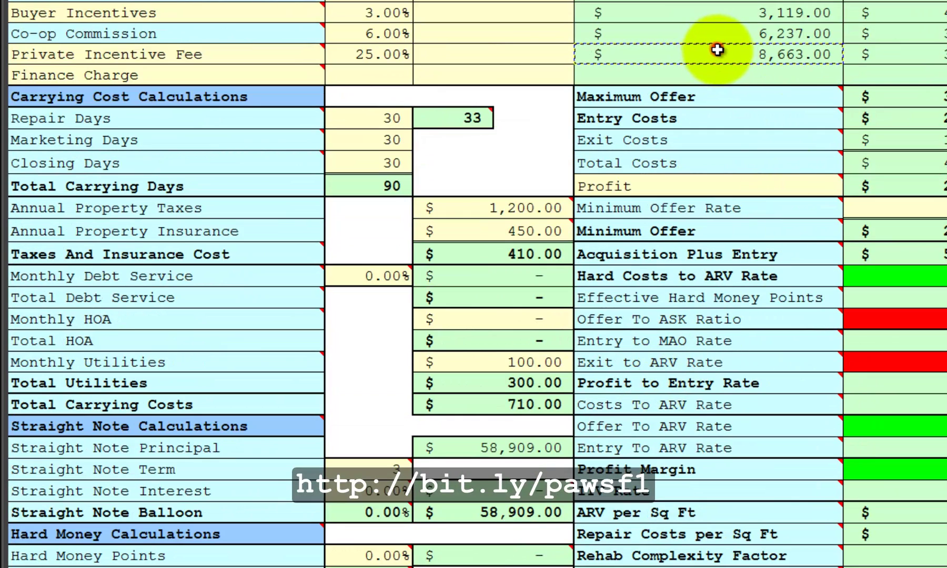
pyautogui.scroll(-1, 719, 51)
pyautogui.scroll(-3, 727, 490)
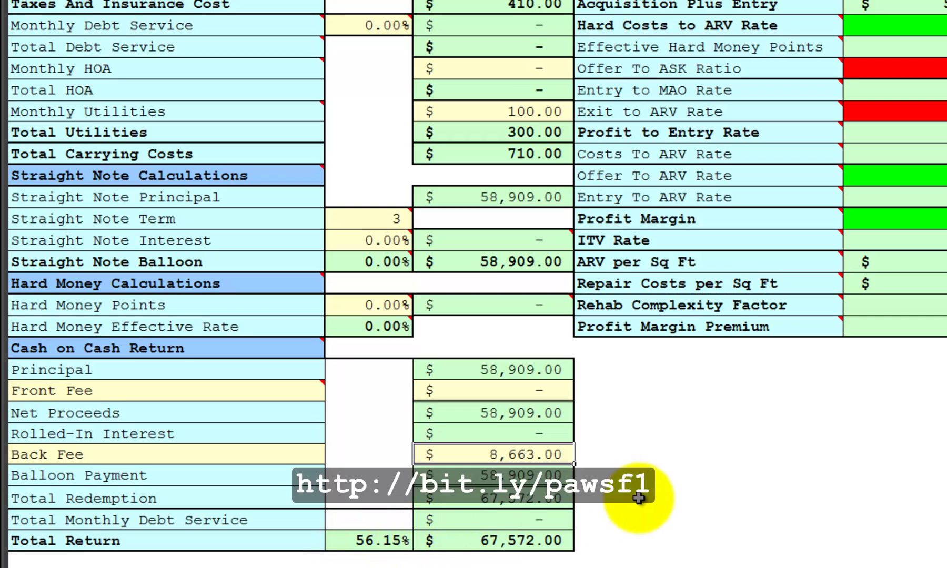
pyautogui.scroll(2, 628, 501)
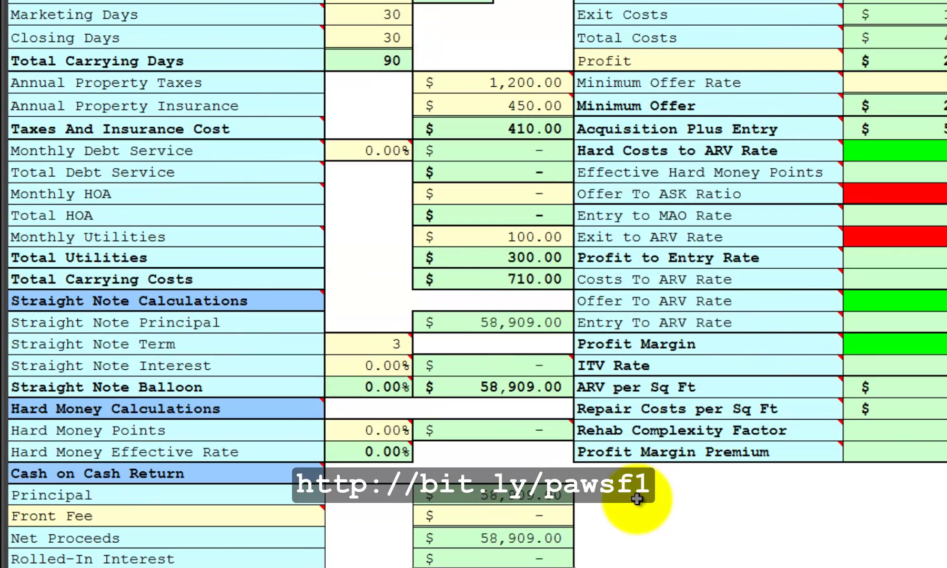
pyautogui.scroll(-2, 636, 499)
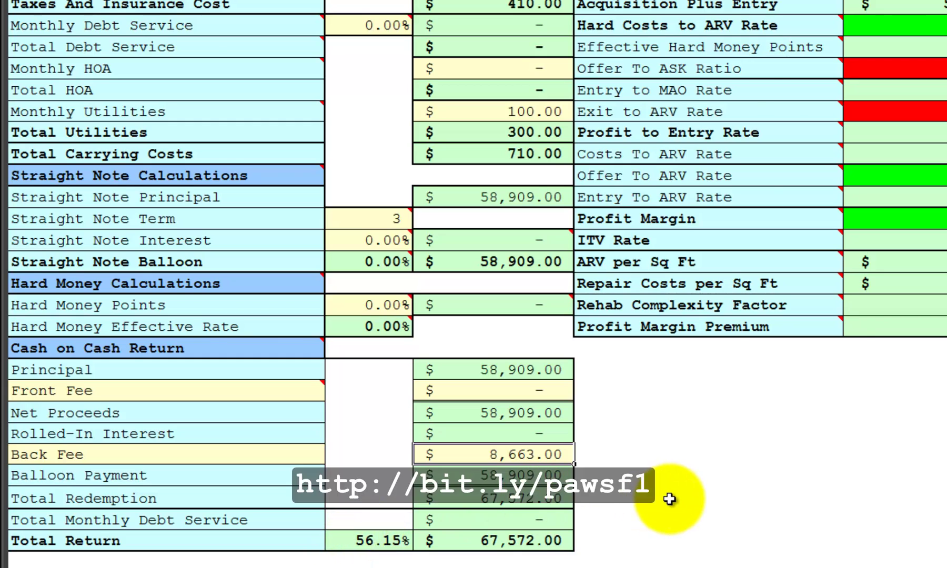
# - Raise the Private Incentive Fee to 50%
pyautogui.scroll(6, 669, 499)
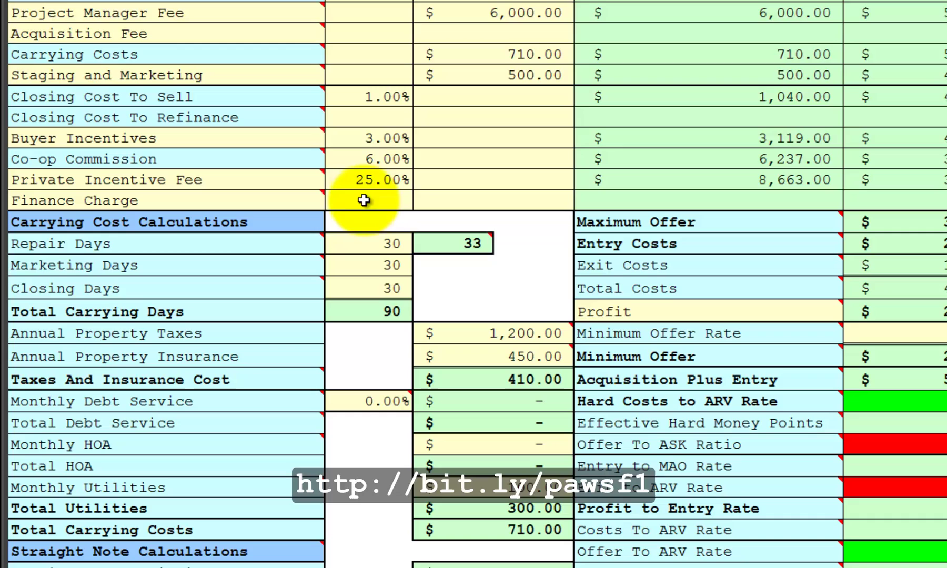
pyautogui.click(370, 178)
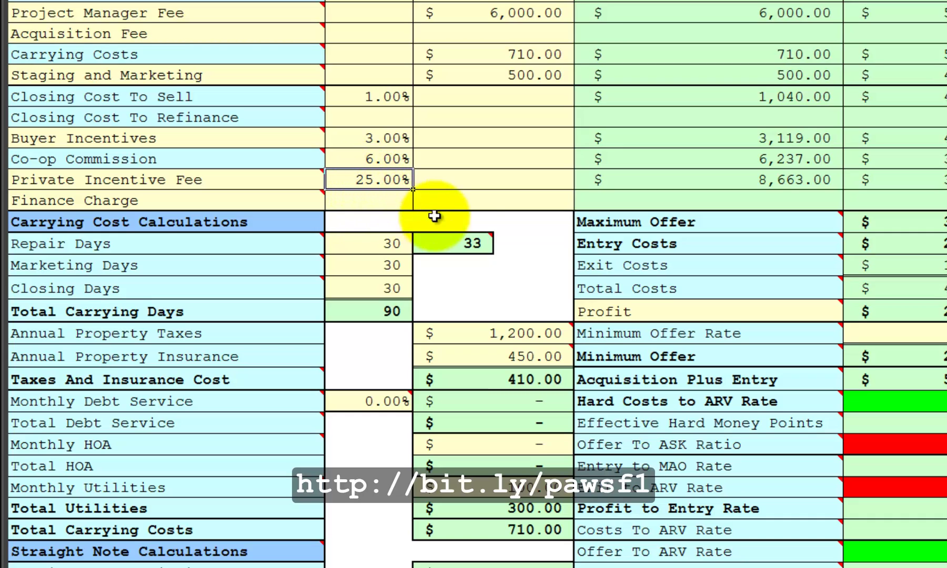
pyautogui.write('50')
pyautogui.moveTo(462, 234)
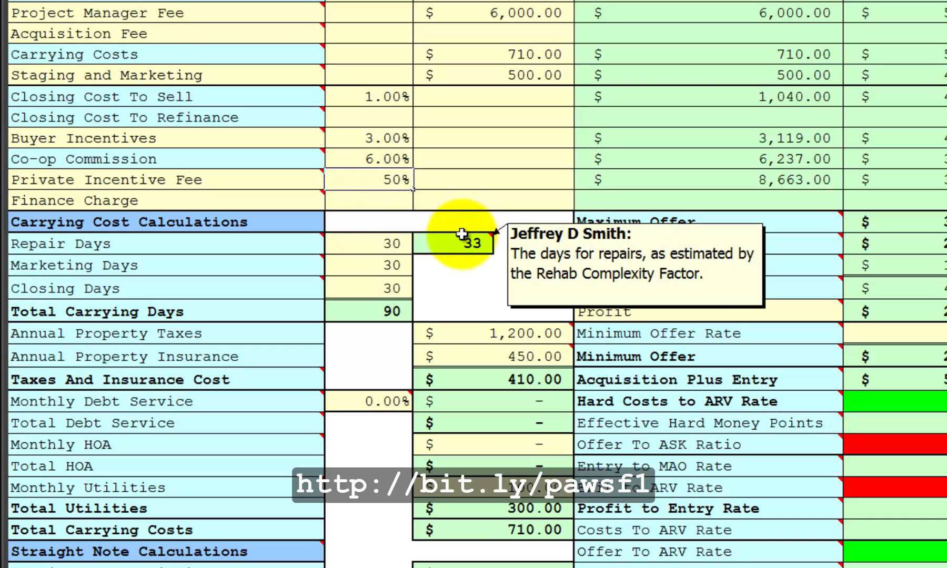
pyautogui.press('Return')
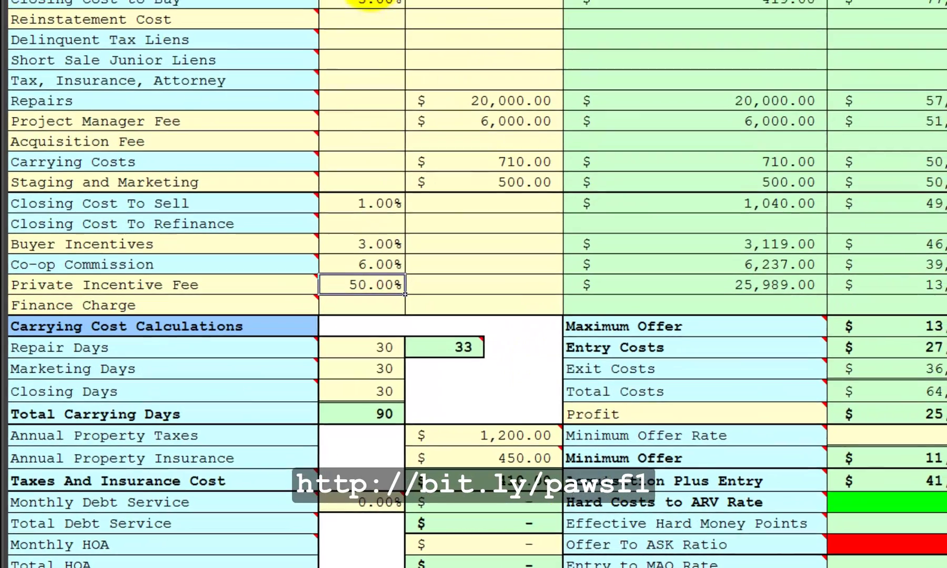
# - Set Investment To Value to 85% and After Repaired Value to $100,000
pyautogui.click(369, 0)
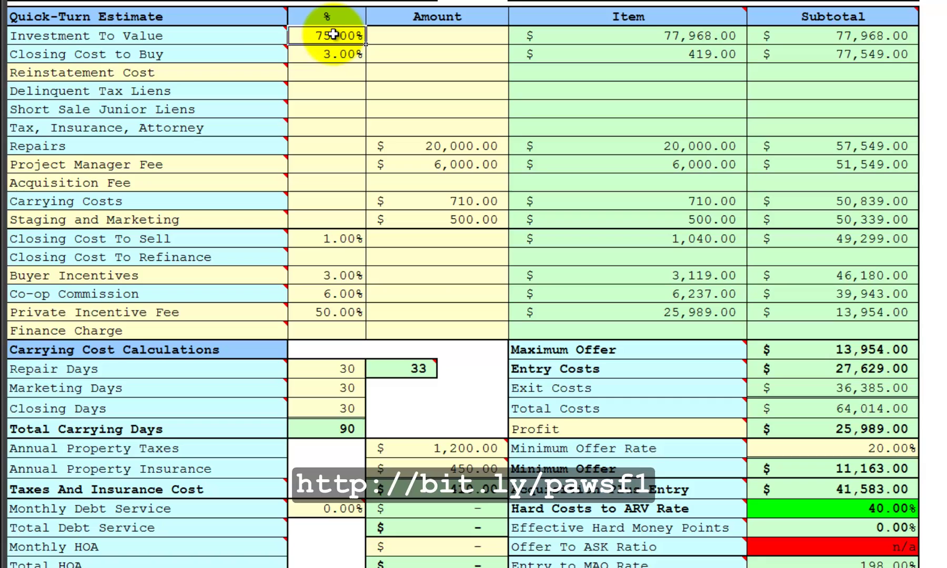
pyautogui.write('85')
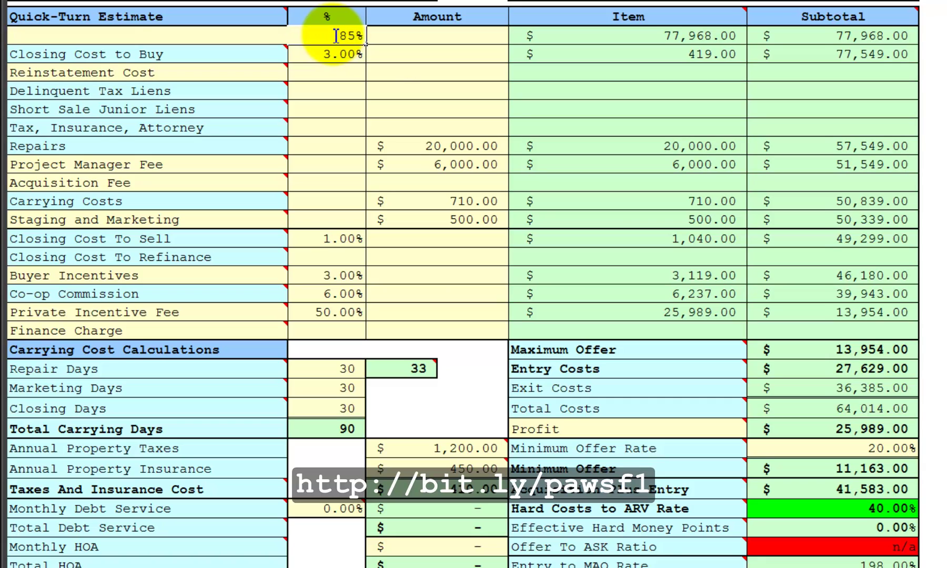
pyautogui.press('Return')
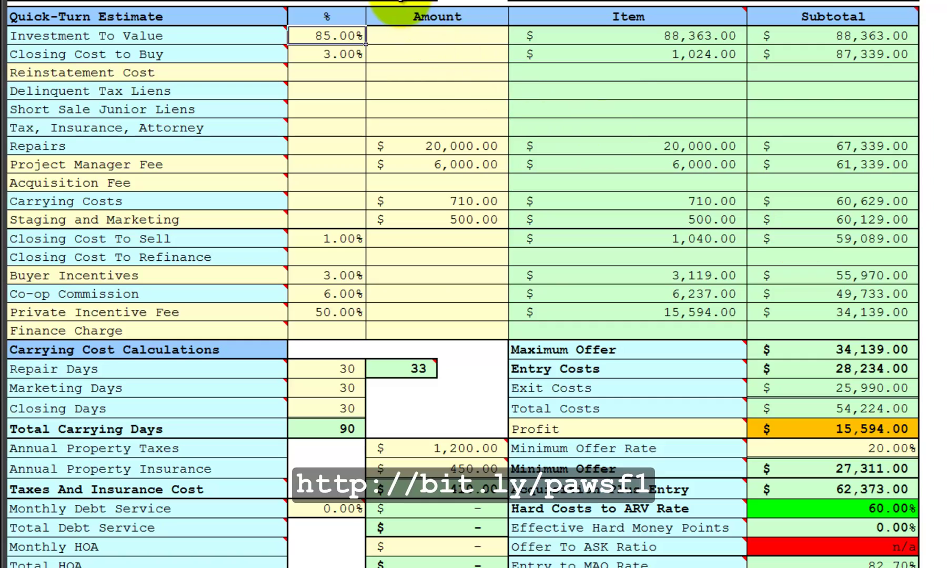
pyautogui.click(401, 1)
pyautogui.write('1')
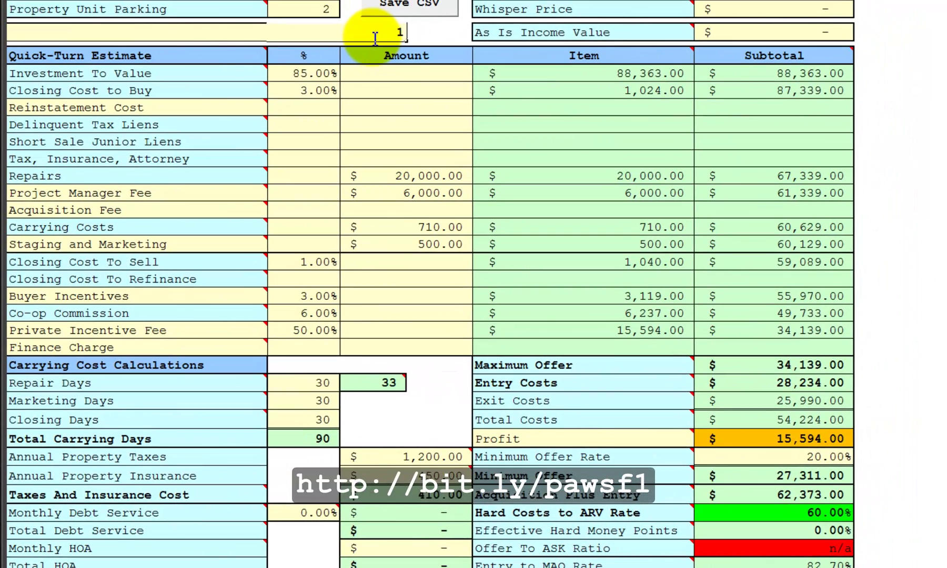
pyautogui.write('00,0000000')
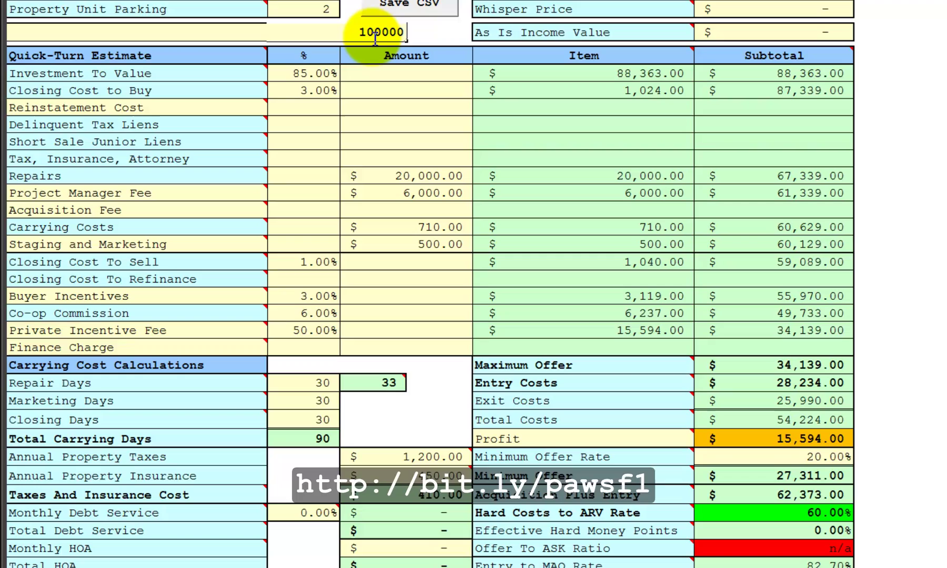
pyautogui.press('Return')
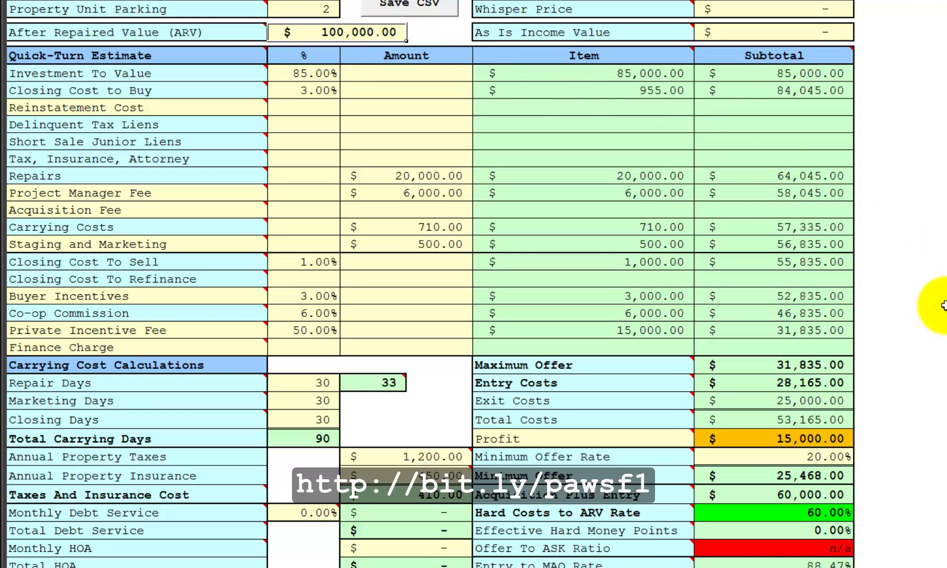
pyautogui.scroll(-3, 937, 318)
pyautogui.scroll(-6, 937, 318)
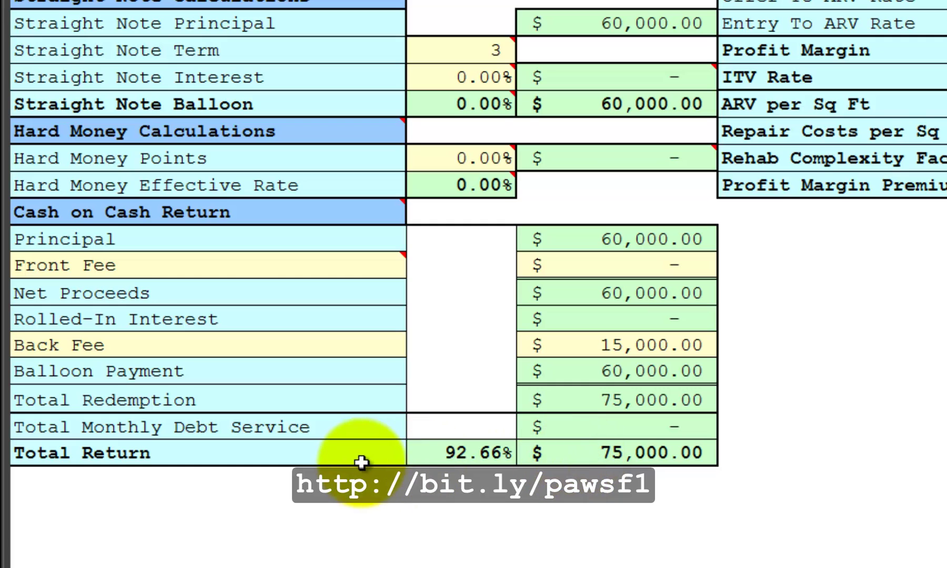
pyautogui.scroll(1, 363, 284)
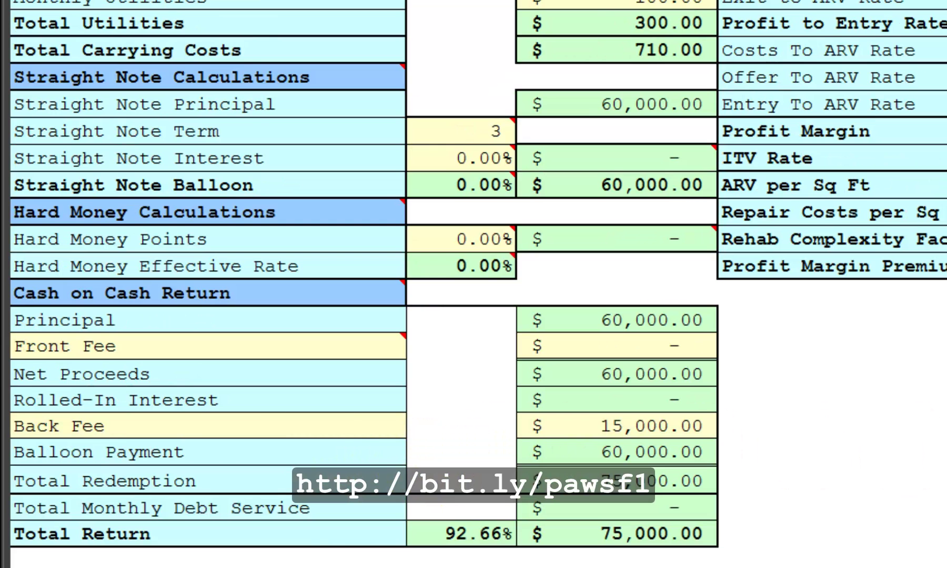
pyautogui.scroll(3, 474, 284)
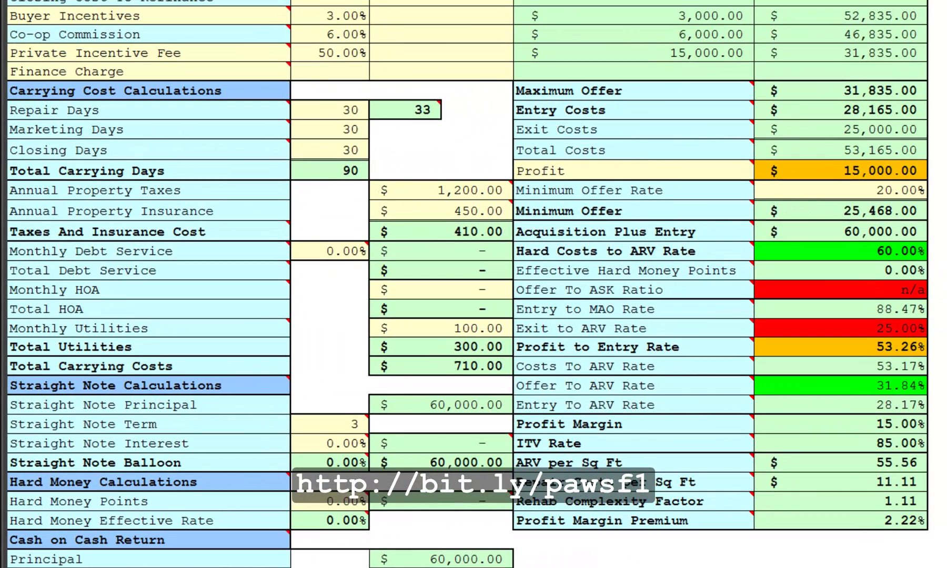
pyautogui.click(617, 51)
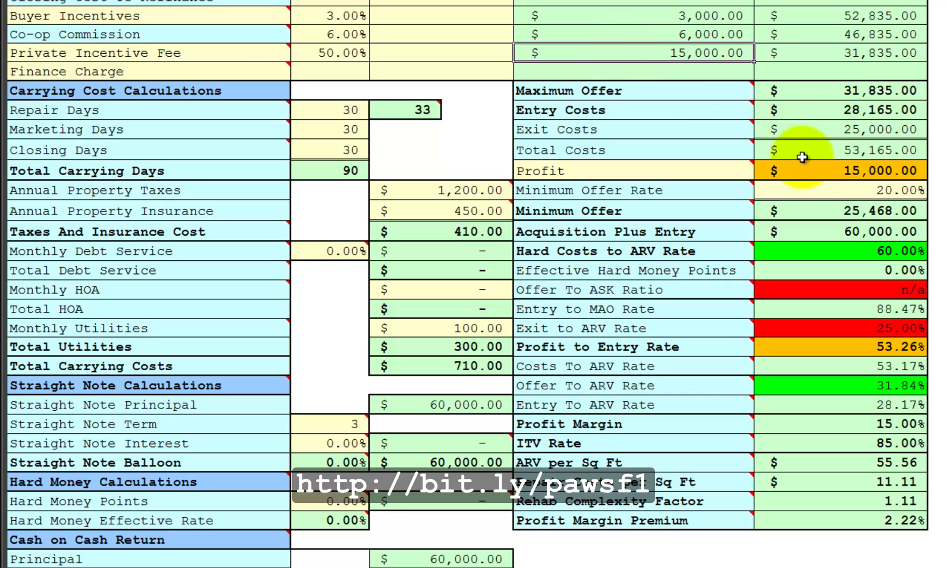
pyautogui.keyDown('ctrl'); pyautogui.click(811, 171); pyautogui.keyUp('ctrl')
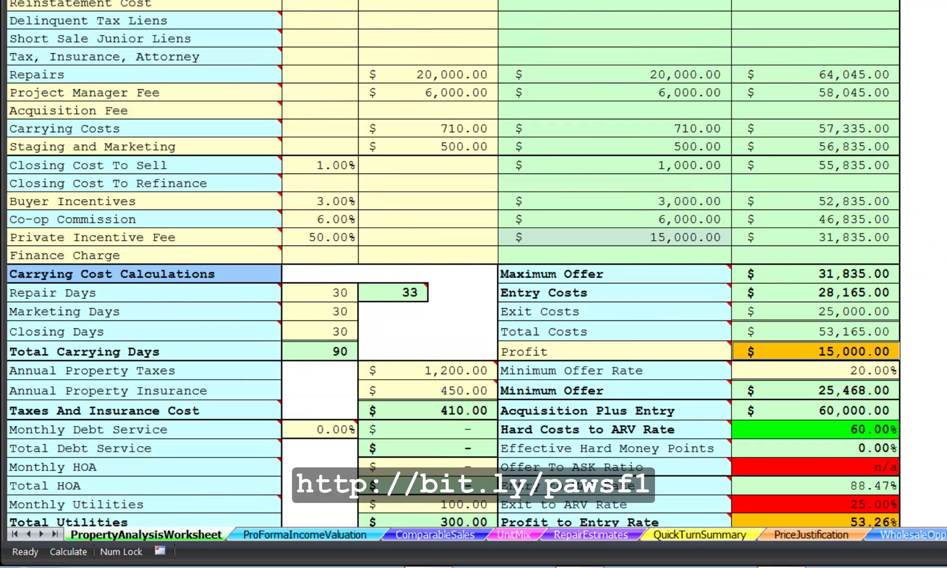
pyautogui.scroll(-5, 942, 235)
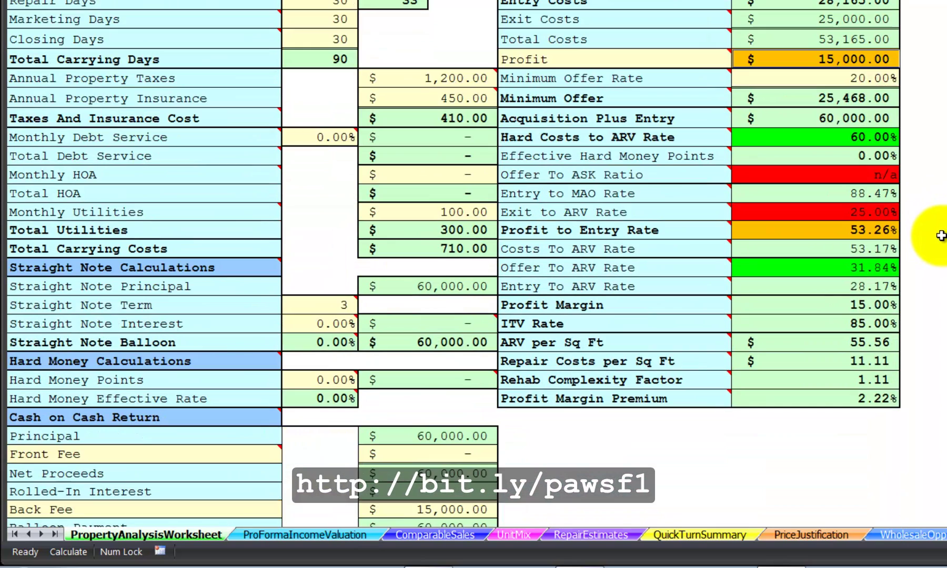
pyautogui.scroll(-4, 942, 235)
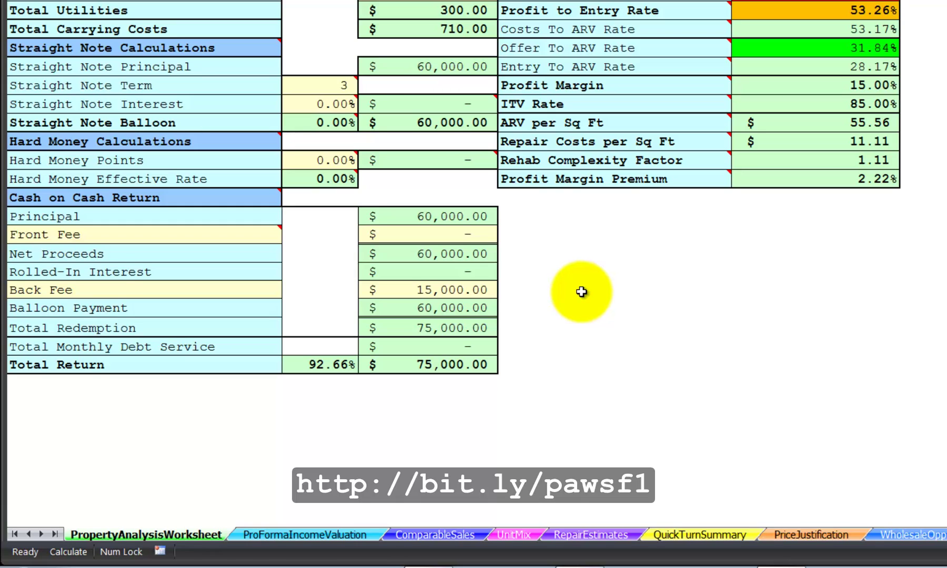
# - Switch to the QuickTurnSummary sheet showing the $75,000 total return at 92.66%
pyautogui.click(719, 536)
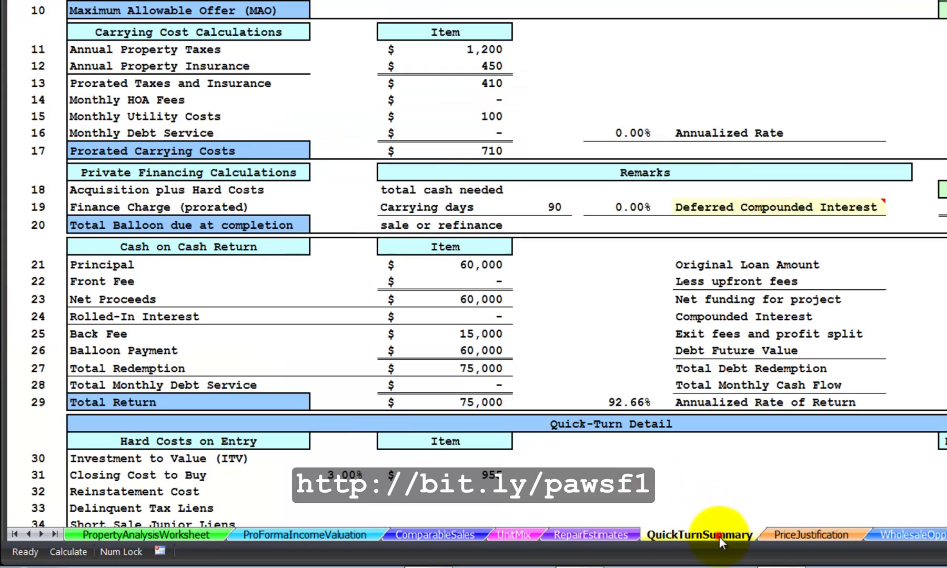